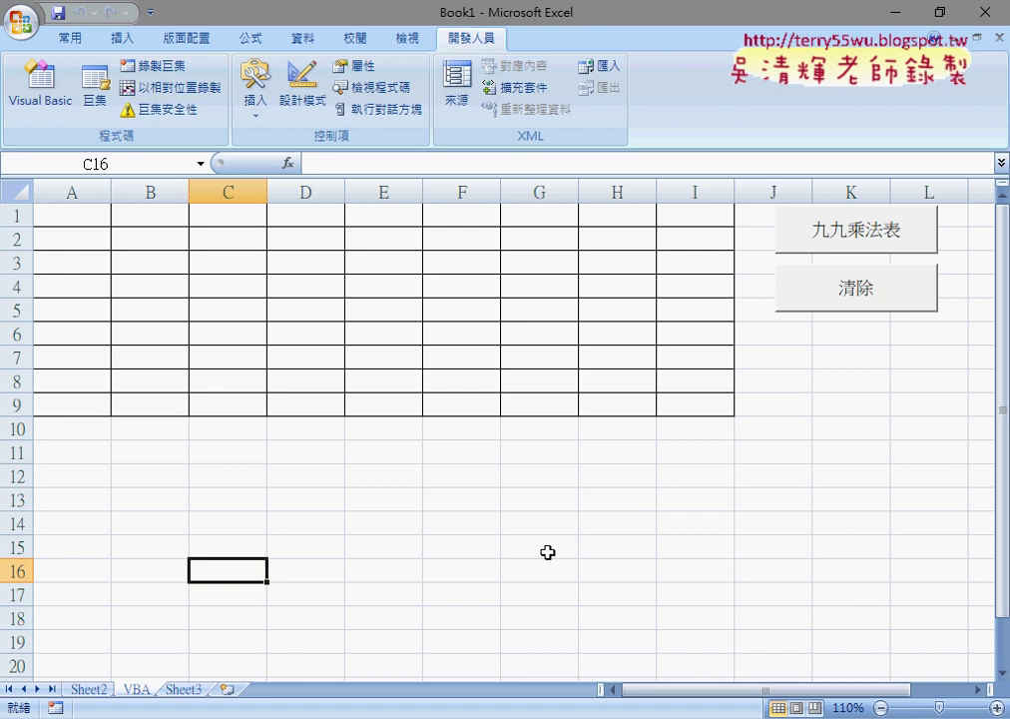
# Step: Fill A1:I9 with the multiplication table using the 九九乘法表 button, then clear it with 清除
pyautogui.click(632, 522)
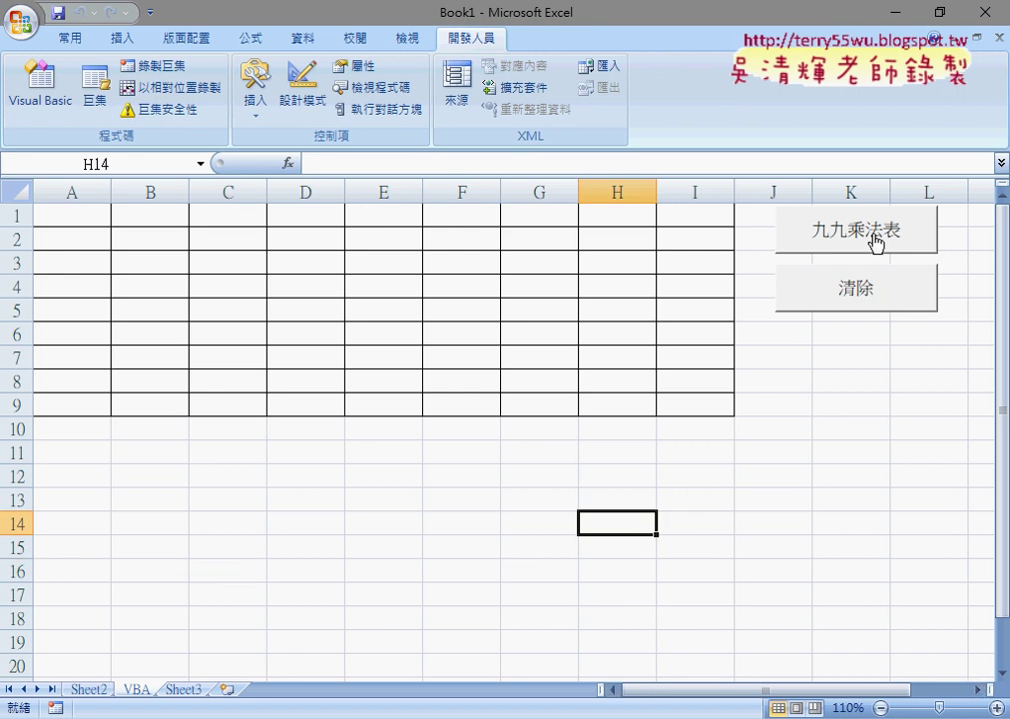
pyautogui.click(812, 236)
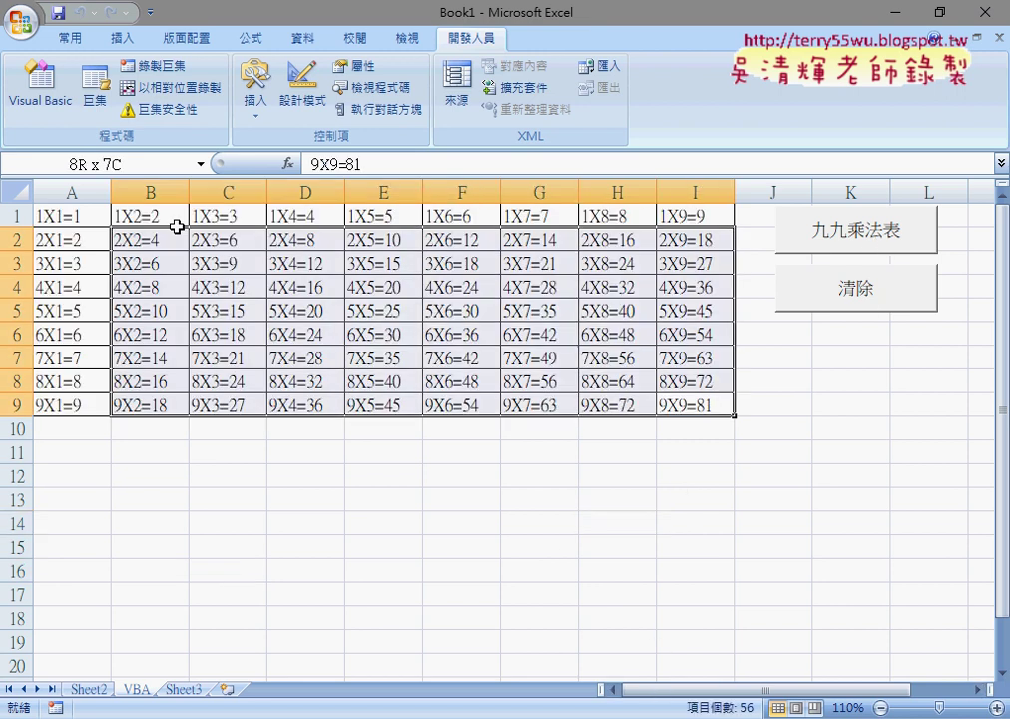
pyautogui.moveTo(715, 405); pyautogui.dragTo(55, 214)
pyautogui.click(855, 304)
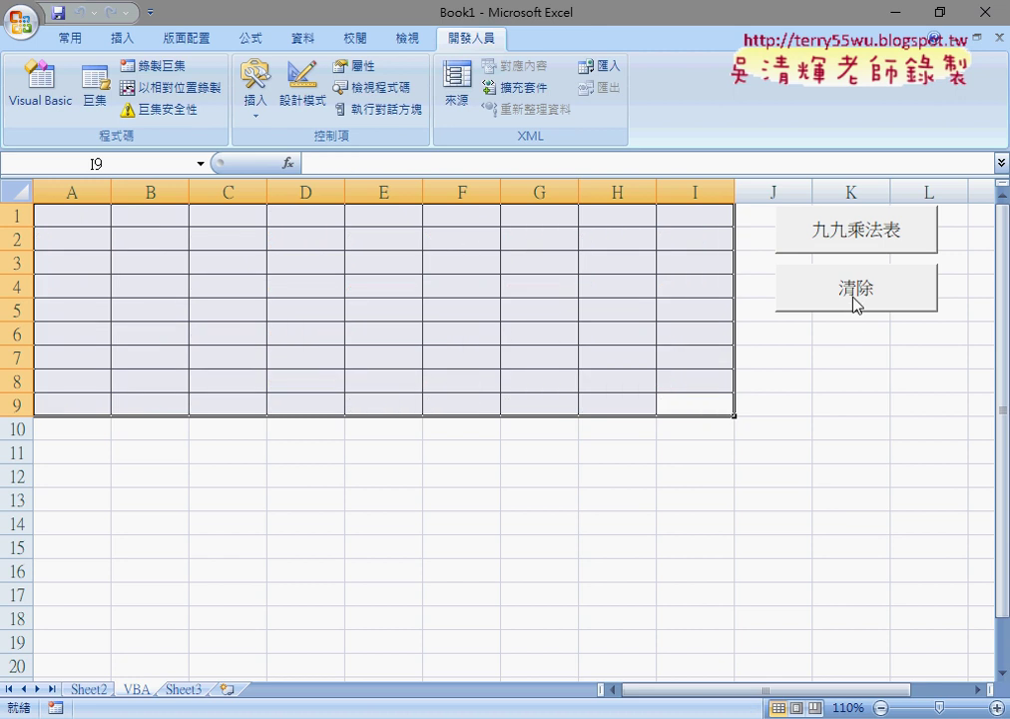
# Step: Toggle the table with both buttons, ending with 1X1=1 through 9X9=81 filled in A1:I9
pyautogui.click(794, 240)
pyautogui.click(858, 289)
pyautogui.click(864, 235)
pyautogui.click(880, 287)
pyautogui.click(880, 238)
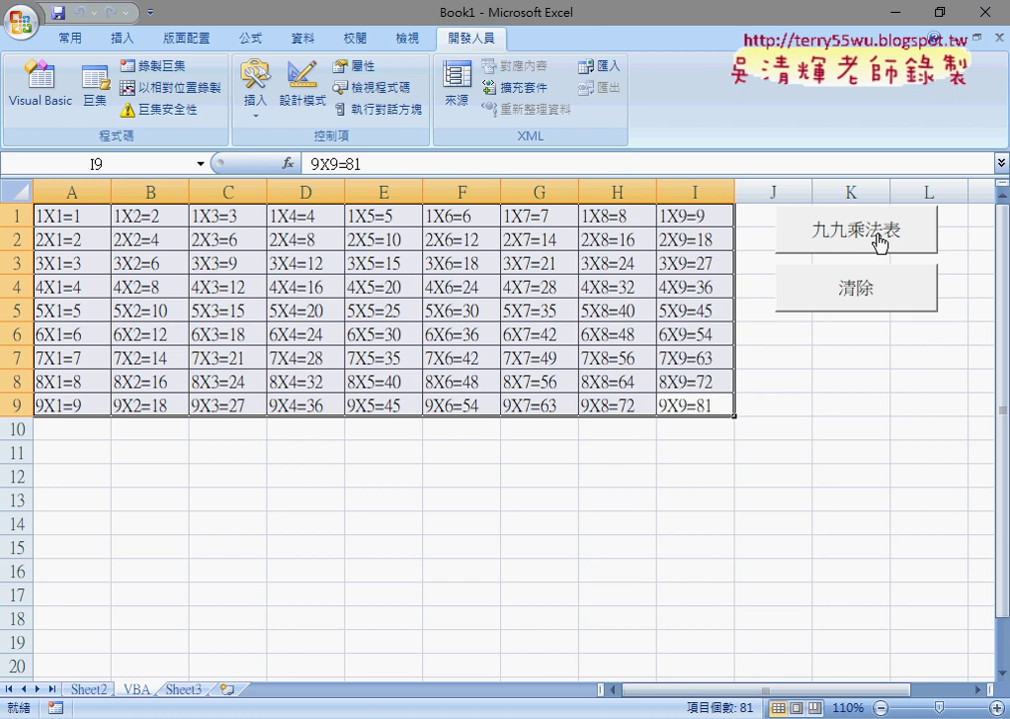
pyautogui.click(86, 219)
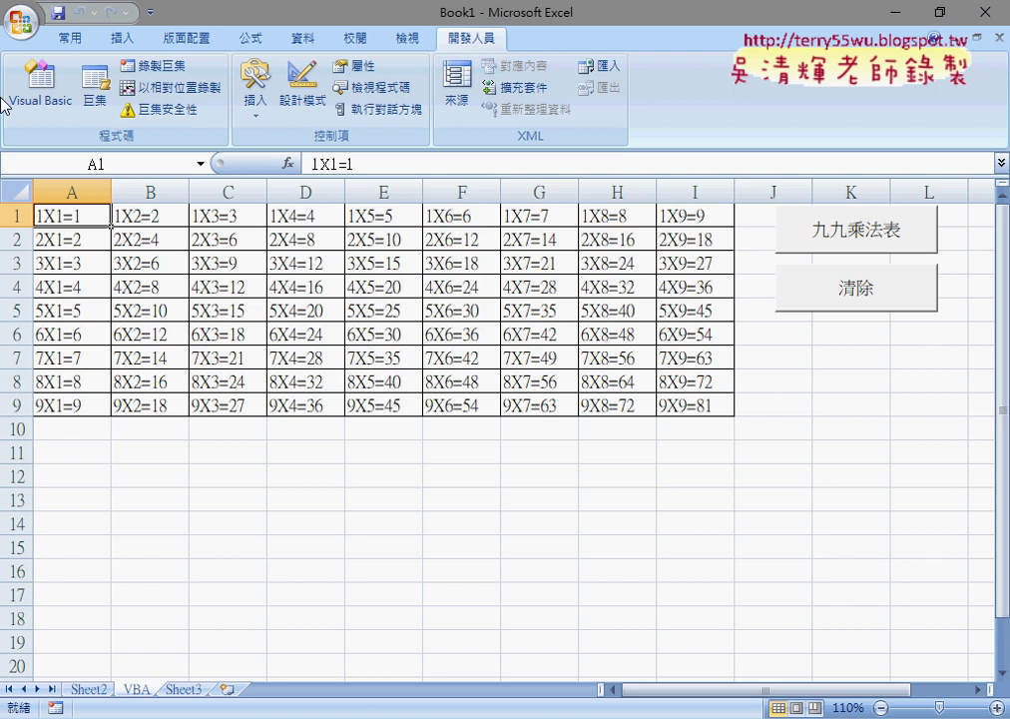
# Step: Open the Visual Basic Editor and insert a new module into the VBA project
pyautogui.click(52, 90)
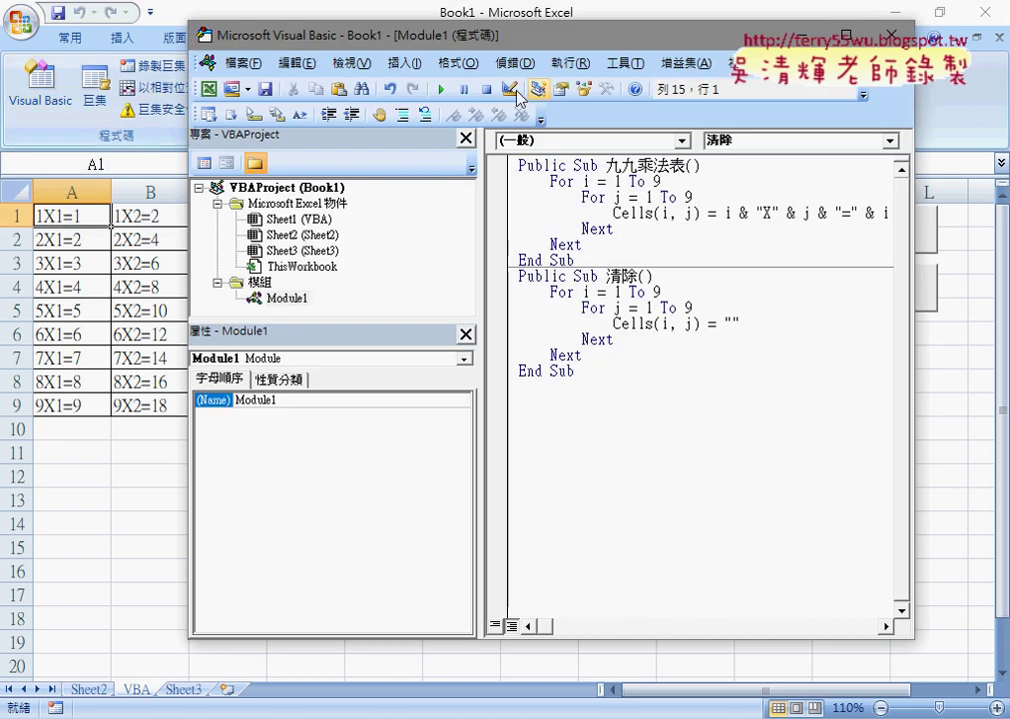
pyautogui.click(691, 18)
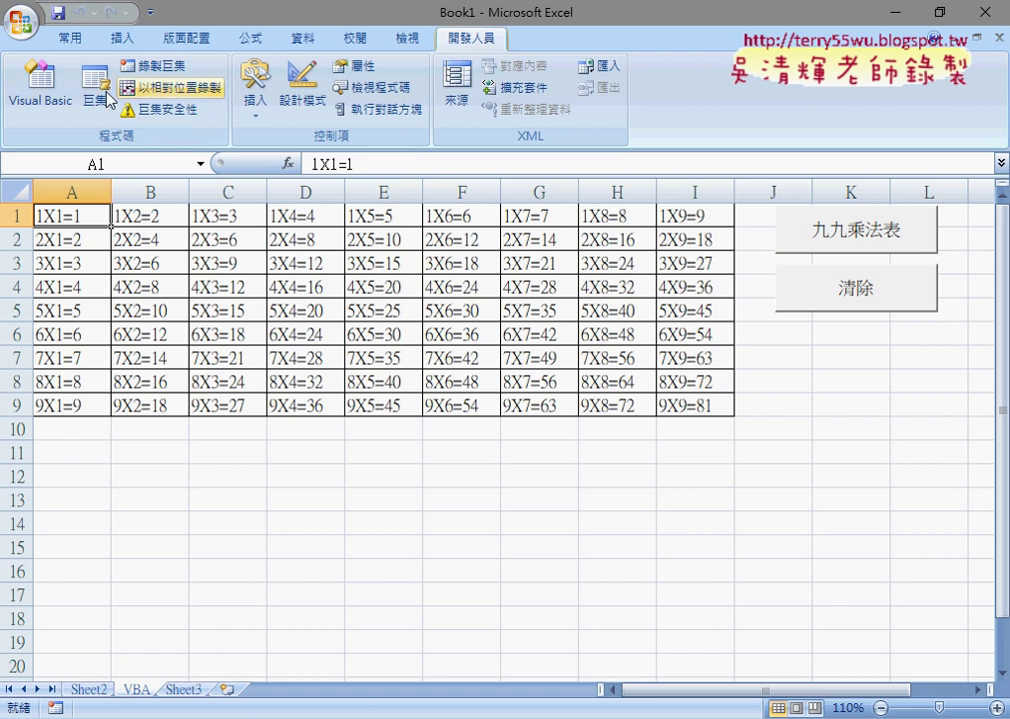
pyautogui.click(50, 97)
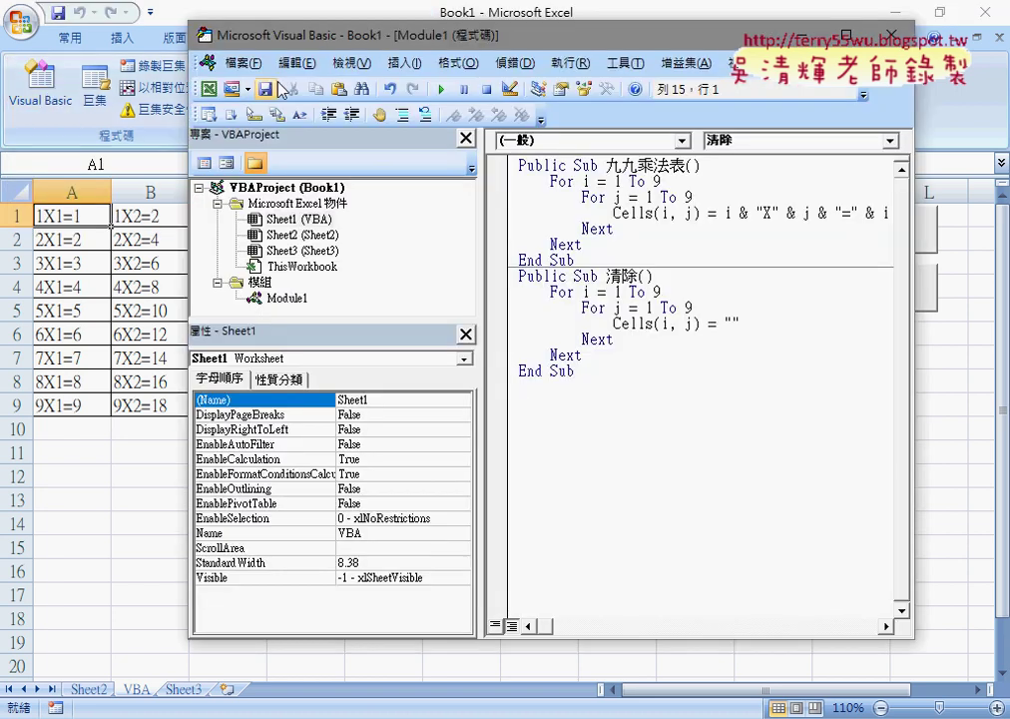
pyautogui.moveTo(238, 33); pyautogui.dragTo(149, 17)
pyautogui.rightClick(210, 204)
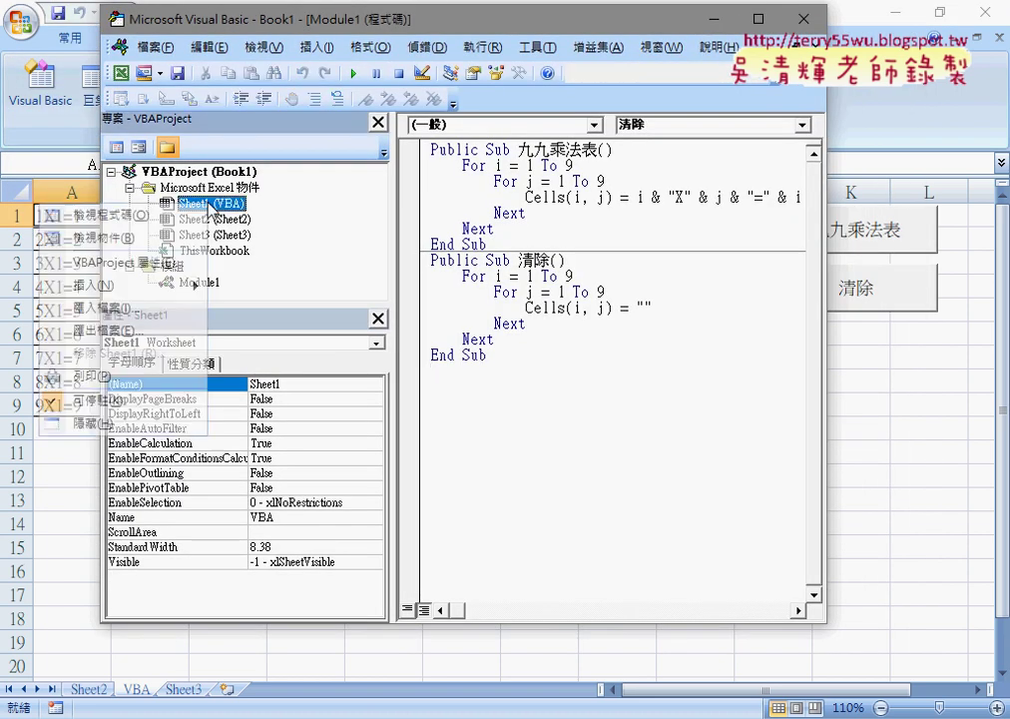
pyautogui.moveTo(180, 288)
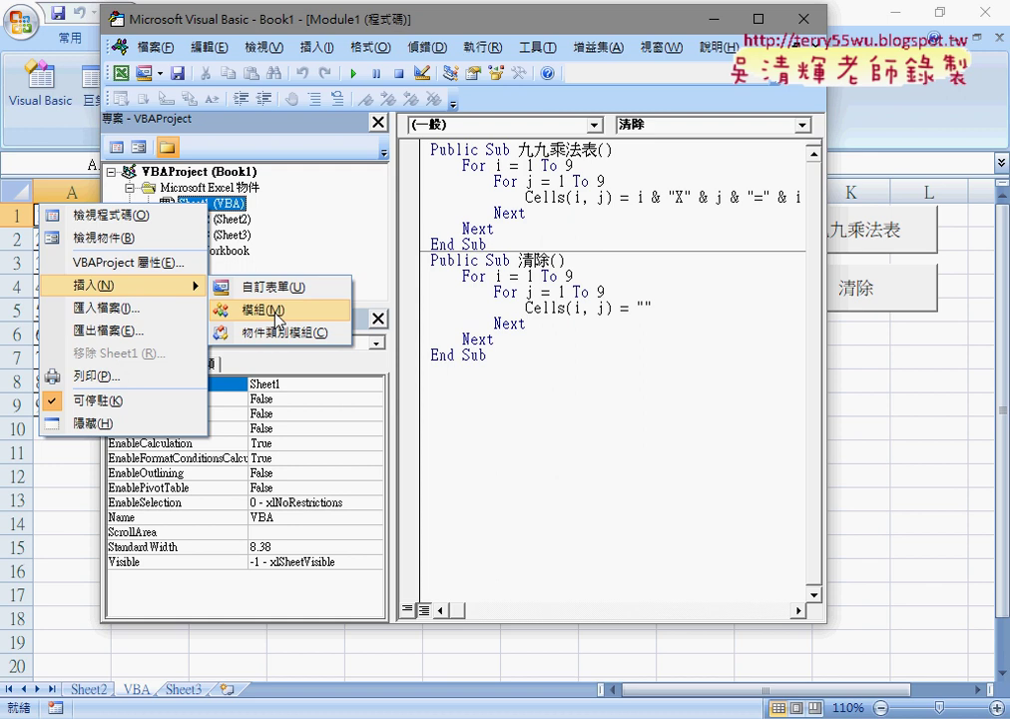
pyautogui.click(277, 321)
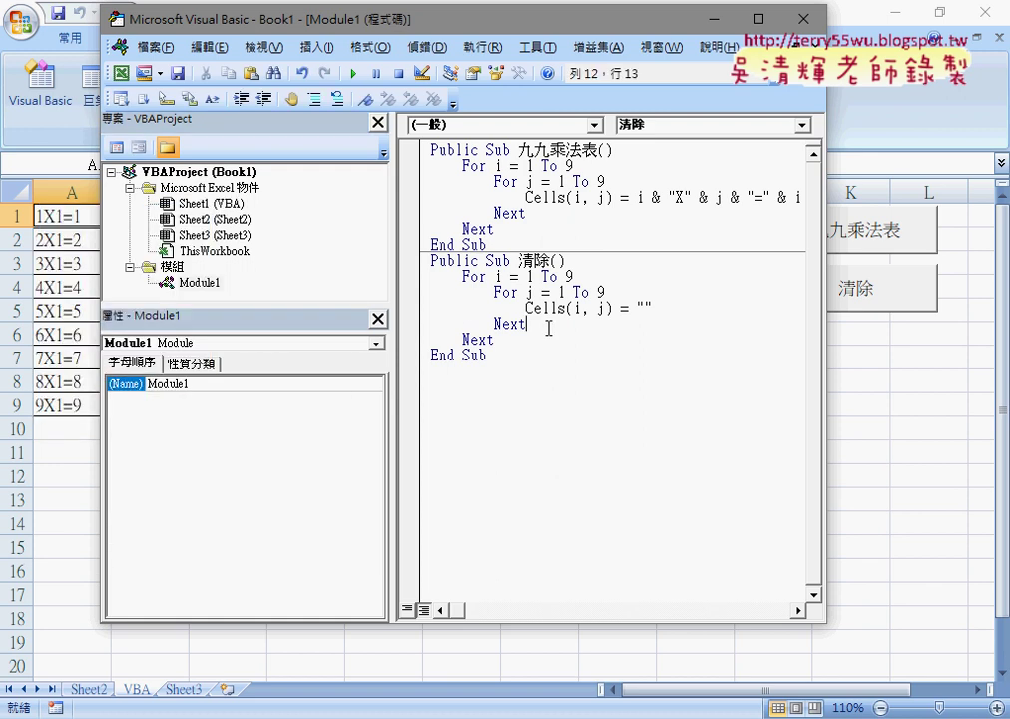
# Step: Copy the procedure name 九九乘法表, then delete all code in Module1
pyautogui.moveTo(519, 150); pyautogui.dragTo(598, 150)
pyautogui.hotkey('ctrl', 'c')
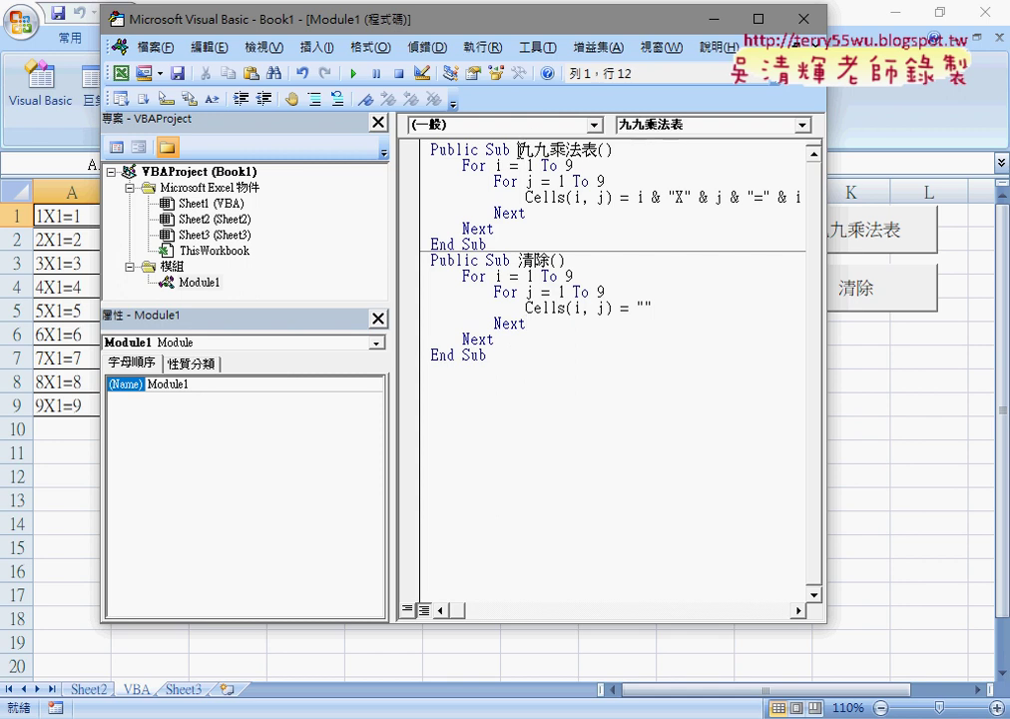
pyautogui.rightClick(414, 145)
pyautogui.press('Escape')
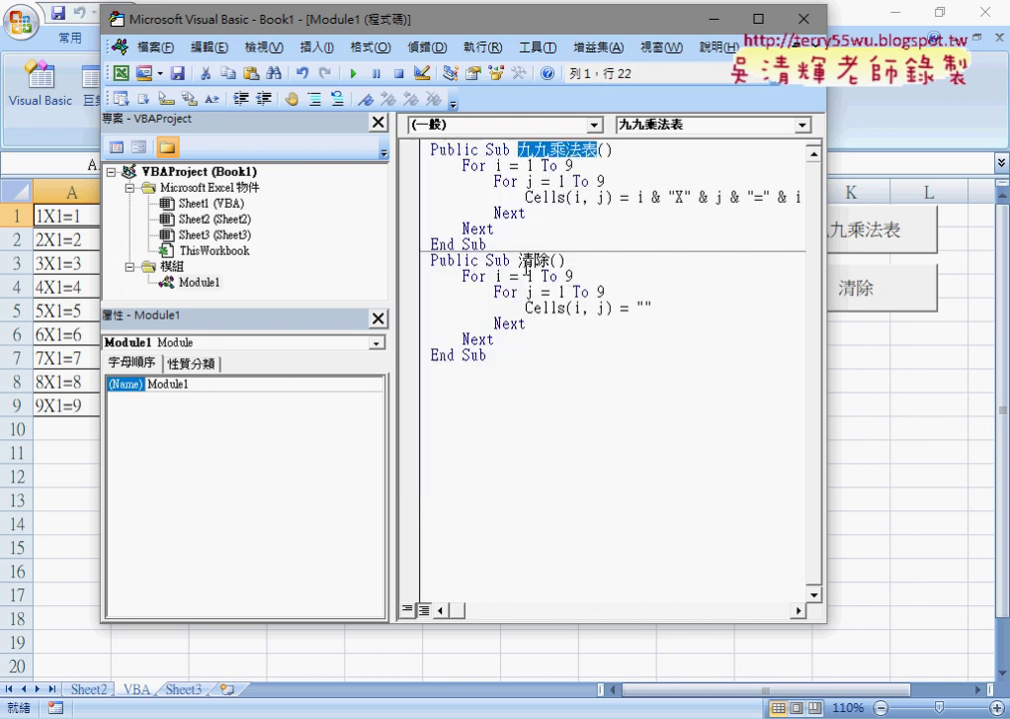
pyautogui.hotkey('ctrl', 'a')
pyautogui.press('Delete')
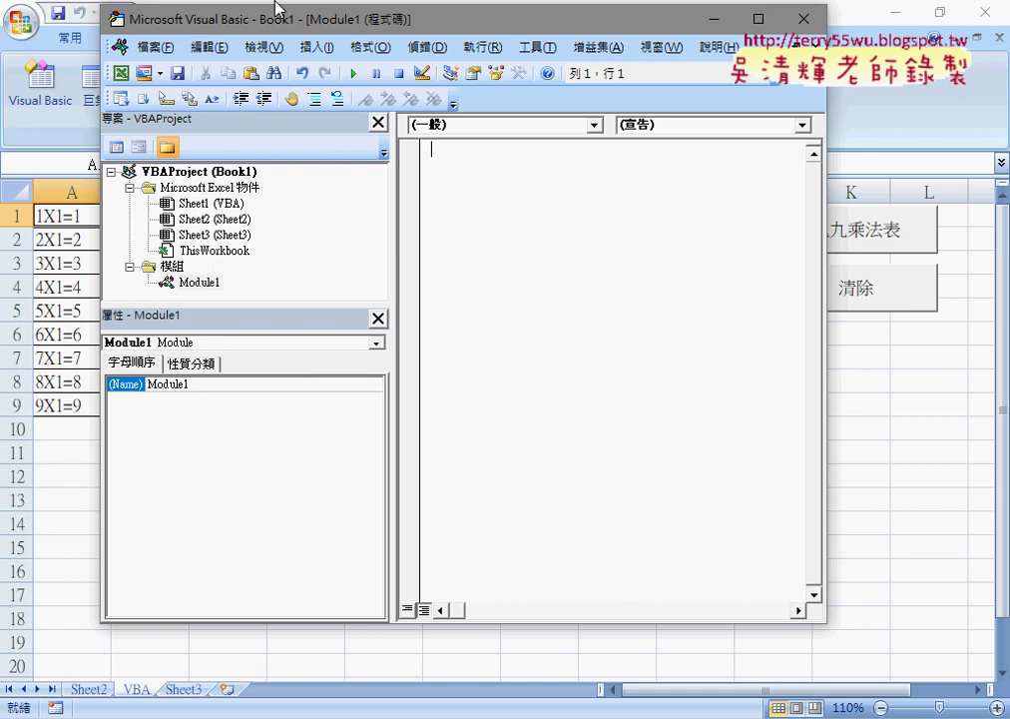
# Step: Insert a Public Sub procedure named 九九乘法表 into Module1 via Insert > Procedure
pyautogui.click(315, 46)
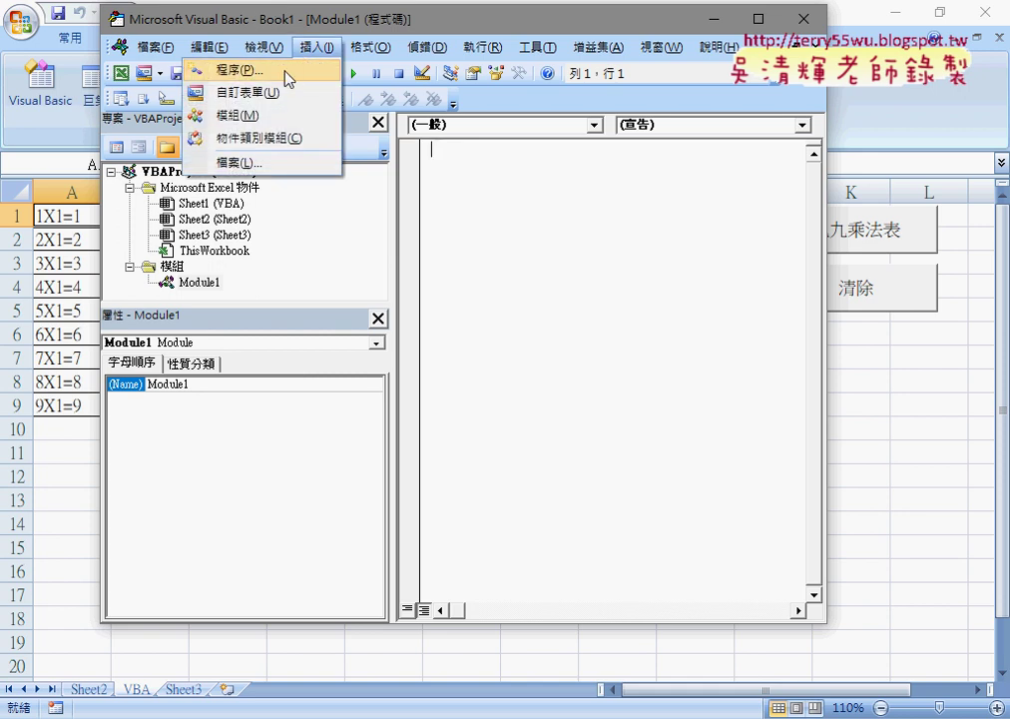
pyautogui.click(288, 78)
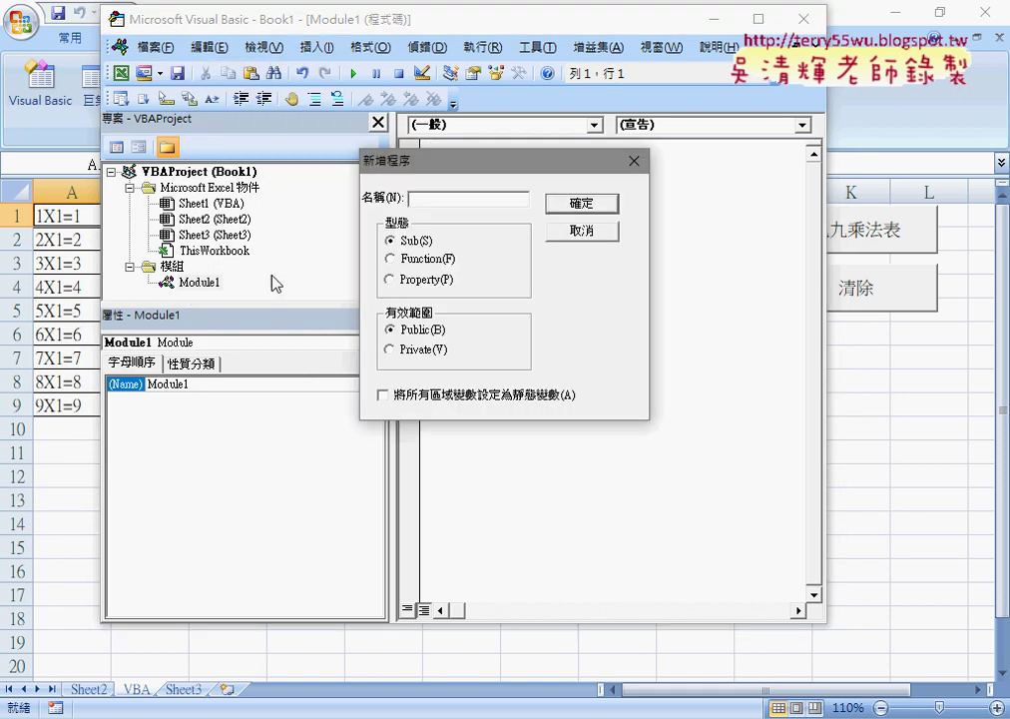
pyautogui.rightClick(419, 201)
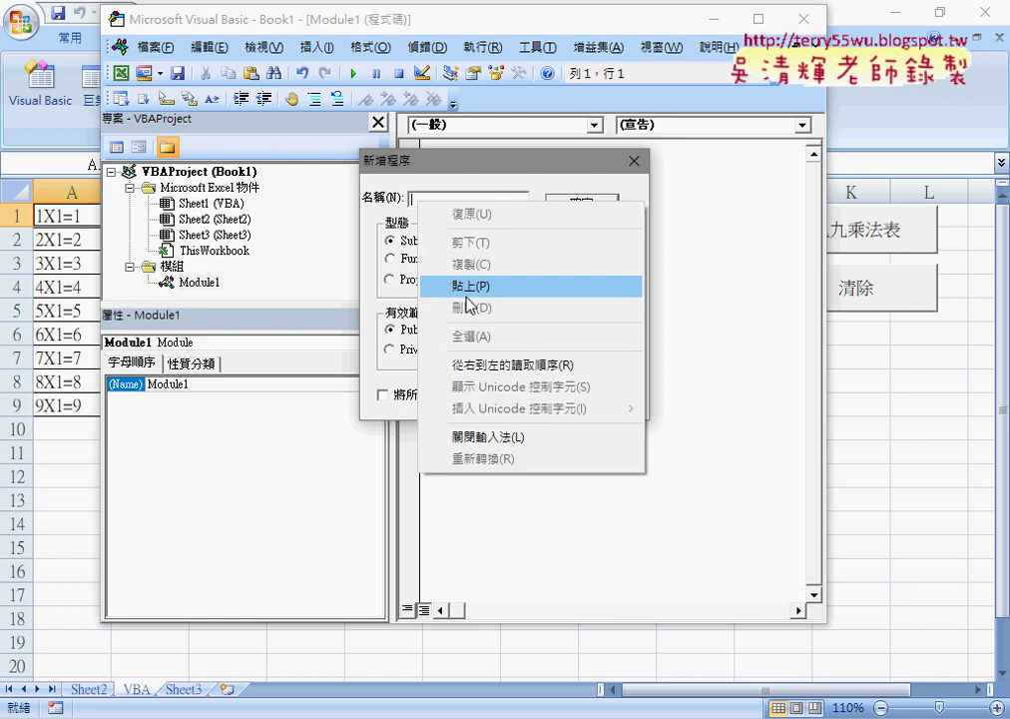
pyautogui.click(467, 291)
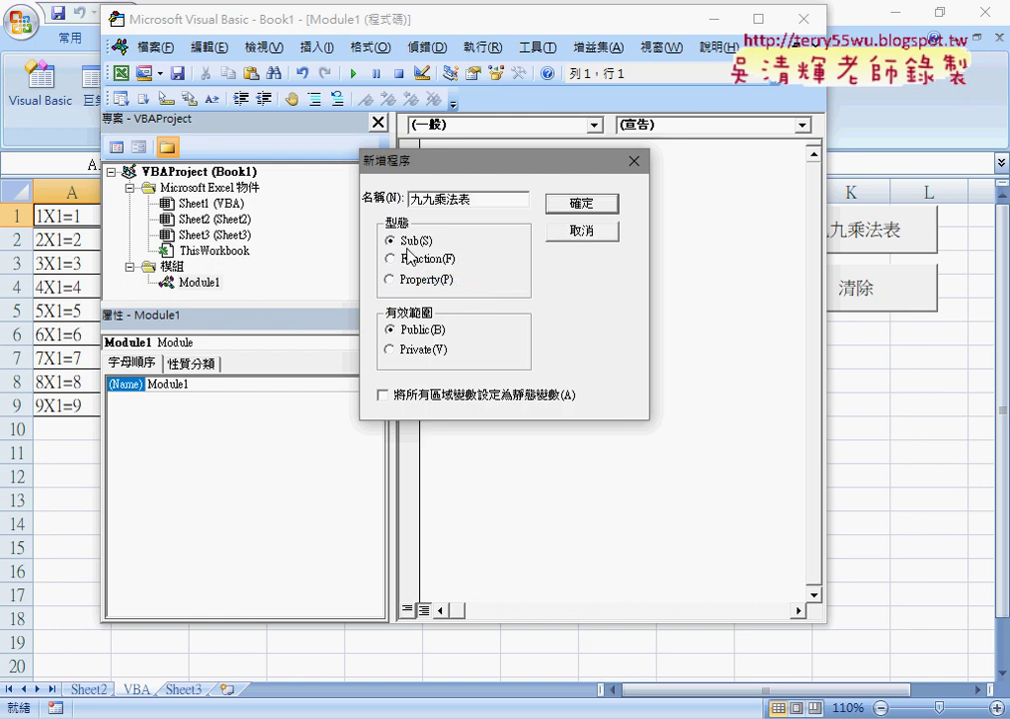
pyautogui.click(584, 203)
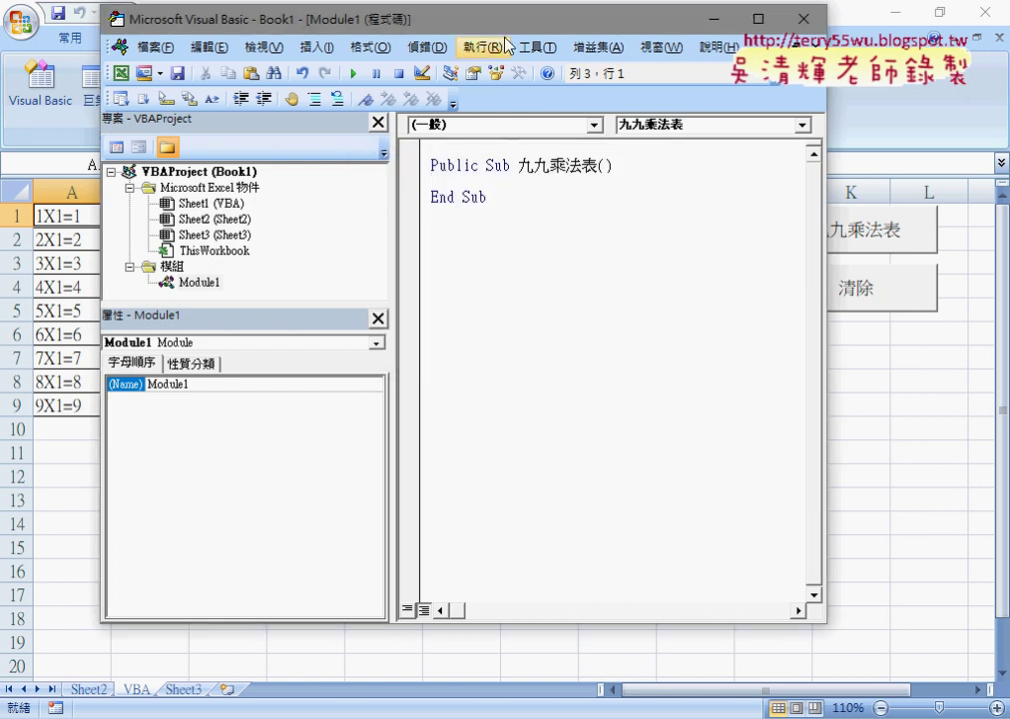
# Step: Type the indented outer loop line For i = 1 To 9 inside the 九九乘法表 Sub
pyautogui.moveTo(493, 24); pyautogui.dragTo(601, 26)
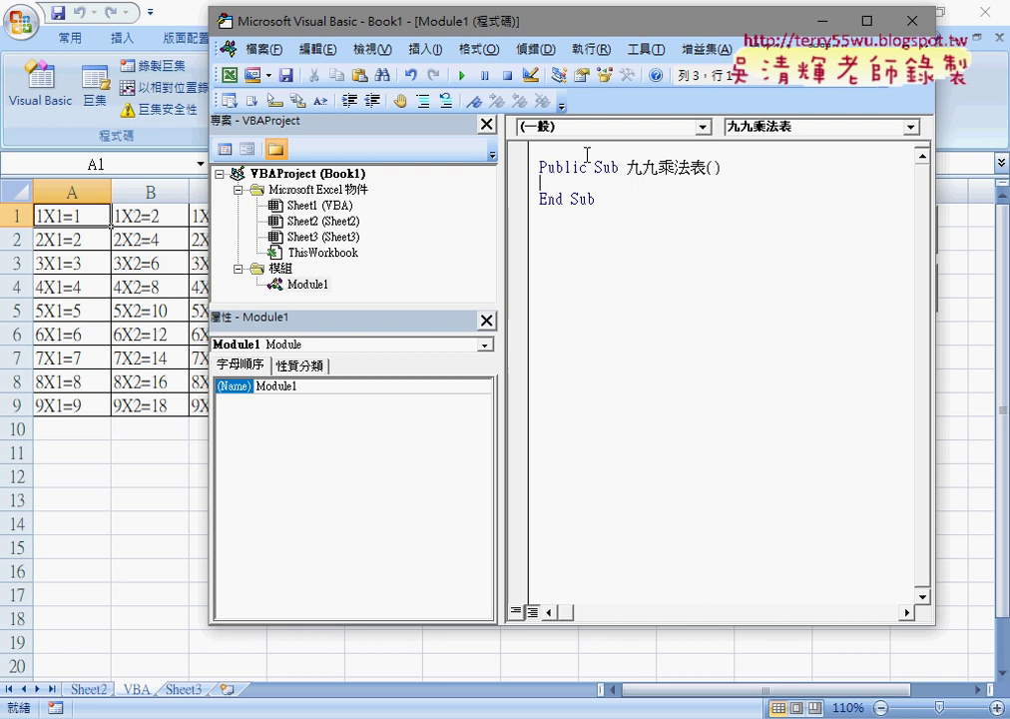
pyautogui.press('Tab')
pyautogui.write('for ')
pyautogui.write('i')
pyautogui.write('=1')
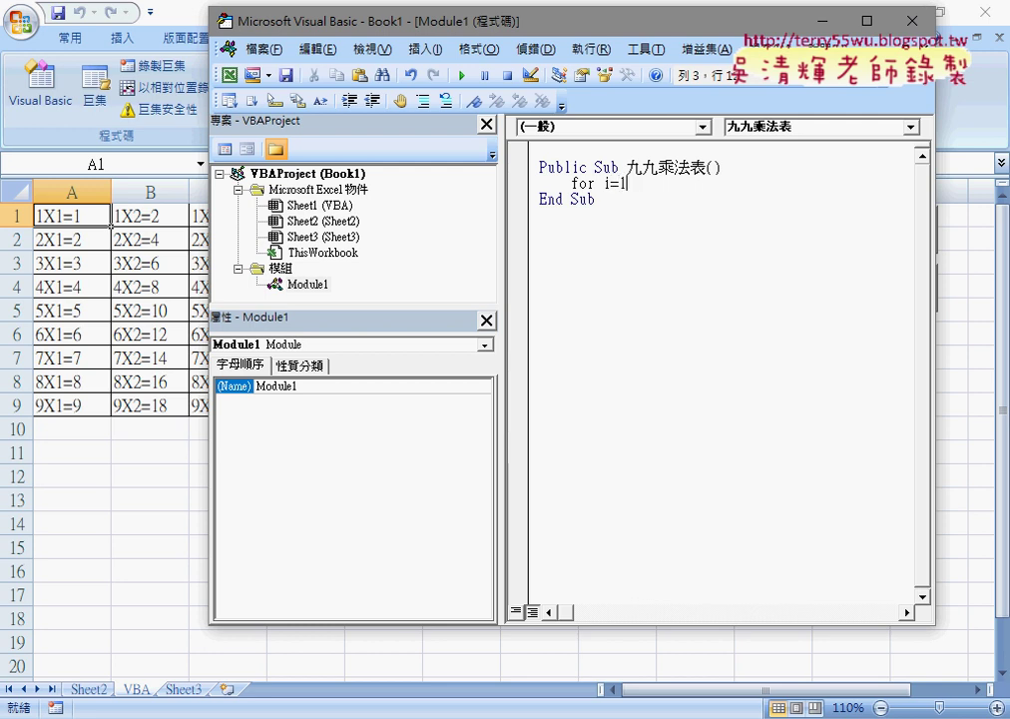
pyautogui.write(' t')
pyautogui.write('o 9')
pyautogui.press('Return')
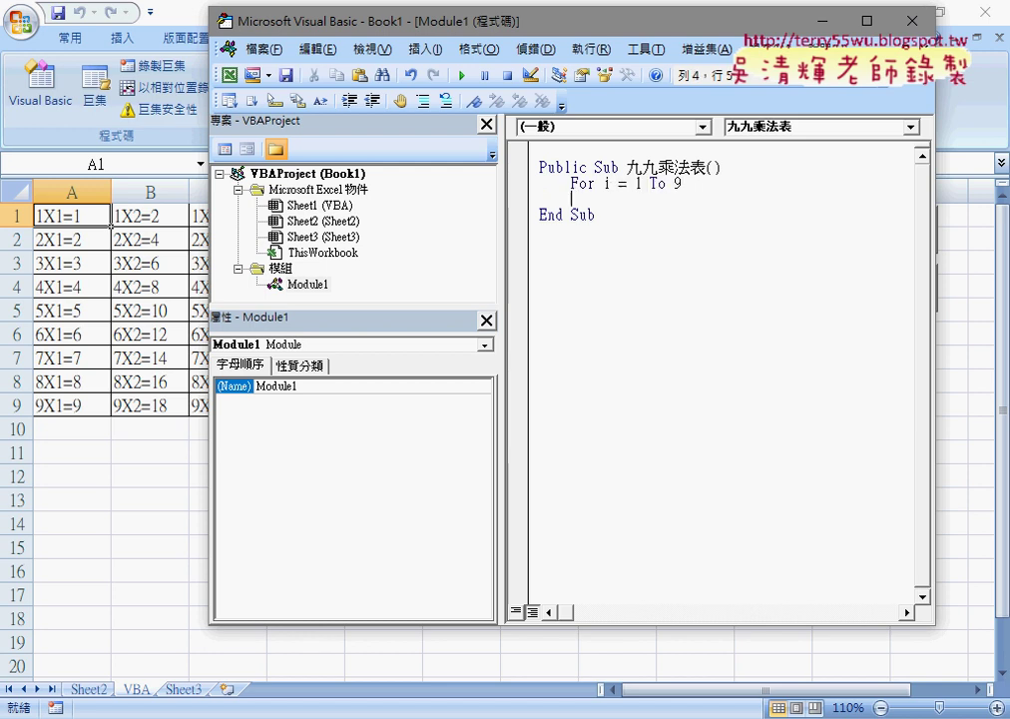
pyautogui.press('Return')
# Step: Close the outer For i loop with a Next line below it
pyautogui.write('ne')
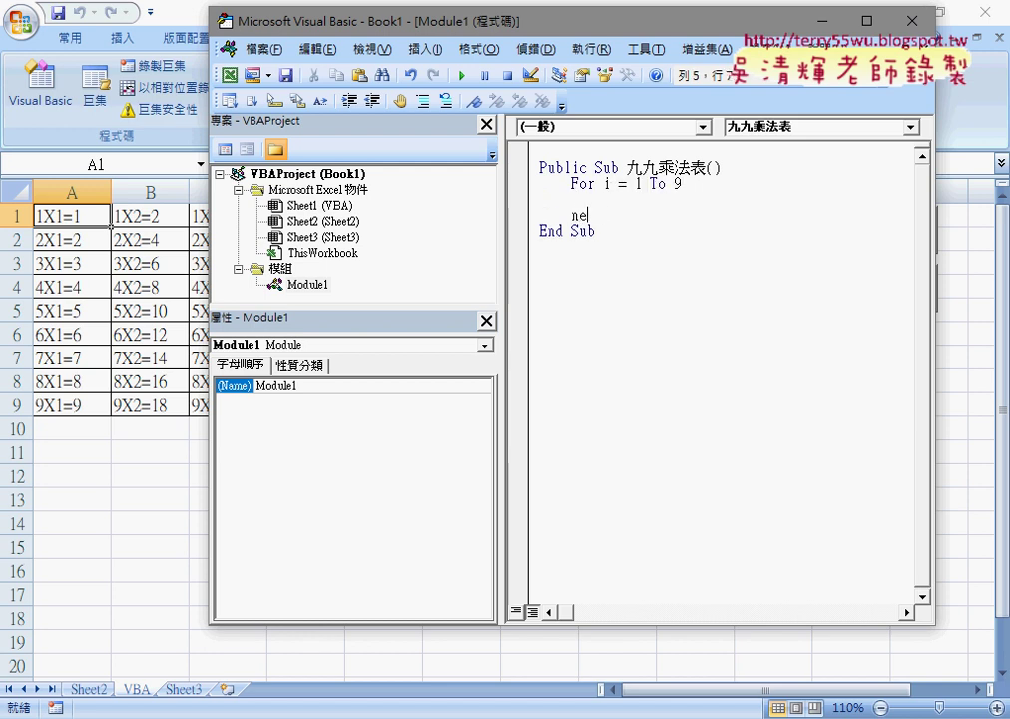
pyautogui.write('xt')
pyautogui.press('Up')
pyautogui.click(603, 214)
pyautogui.write('i')
pyautogui.press('BackSpace')
pyautogui.press('BackSpace')
pyautogui.click(603, 197)
# Step: Add an inner For j = 1 To 9 loop with its Next, starting its body with cells(i,j)
pyautogui.moveTo(683, 184)
pyautogui.mouseDown()
pyautogui.moveTo(572, 185)
pyautogui.moveTo(605, 199)
pyautogui.mouseUp()
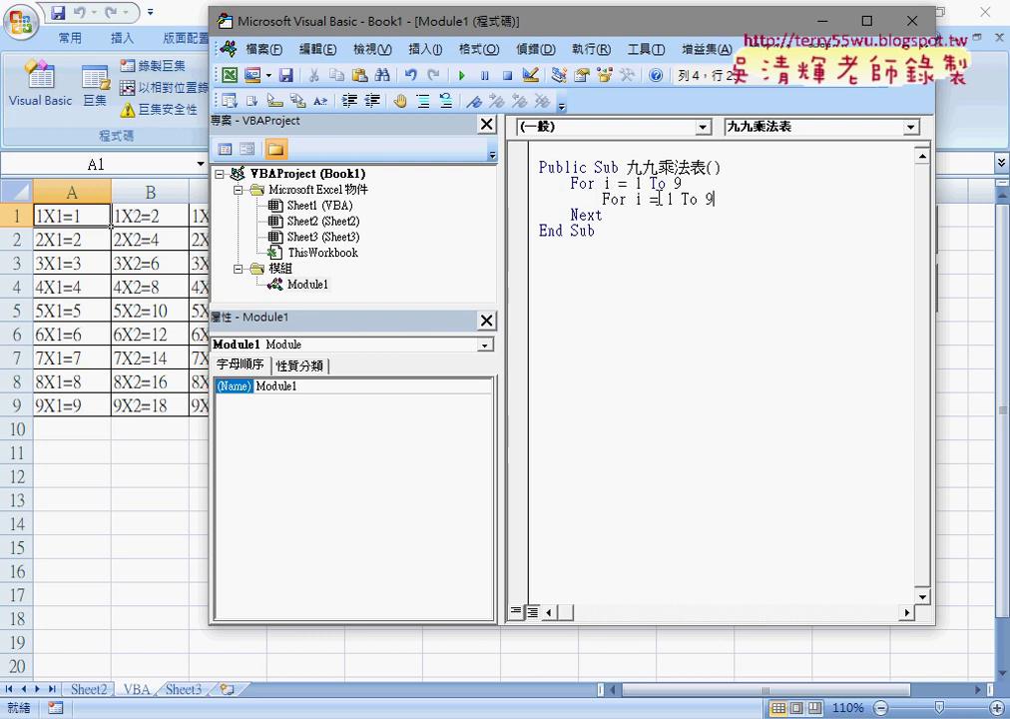
pyautogui.click(640, 199)
pyautogui.write('j')
pyautogui.click(729, 200)
pyautogui.press('Return')
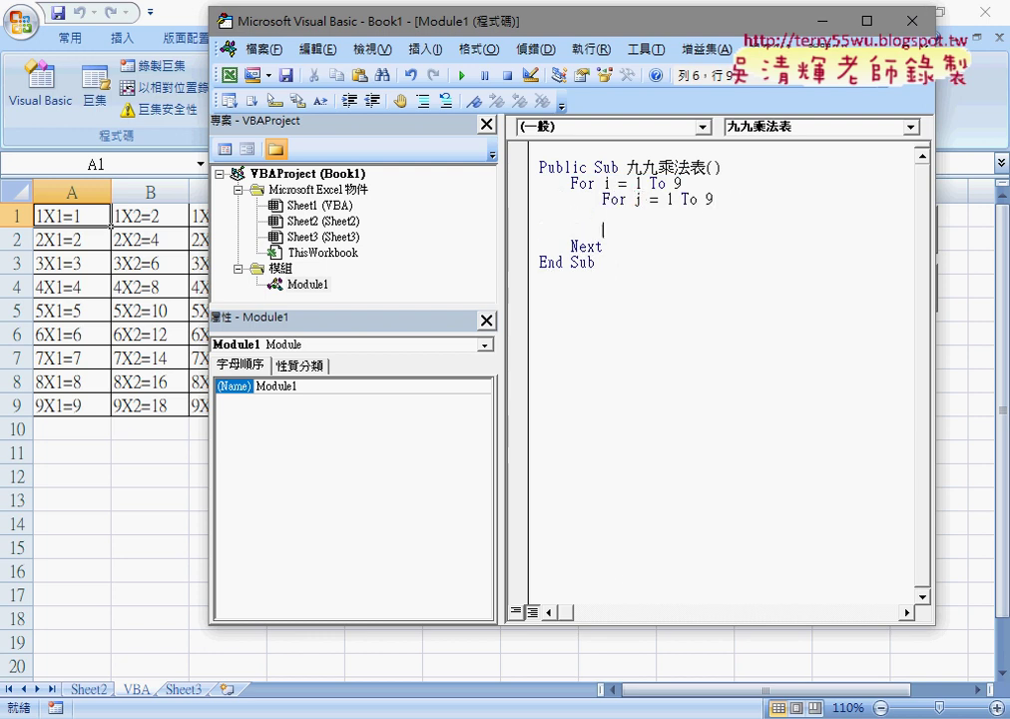
pyautogui.write('next')
pyautogui.press('Down')
pyautogui.write('ce')
pyautogui.write('lls')
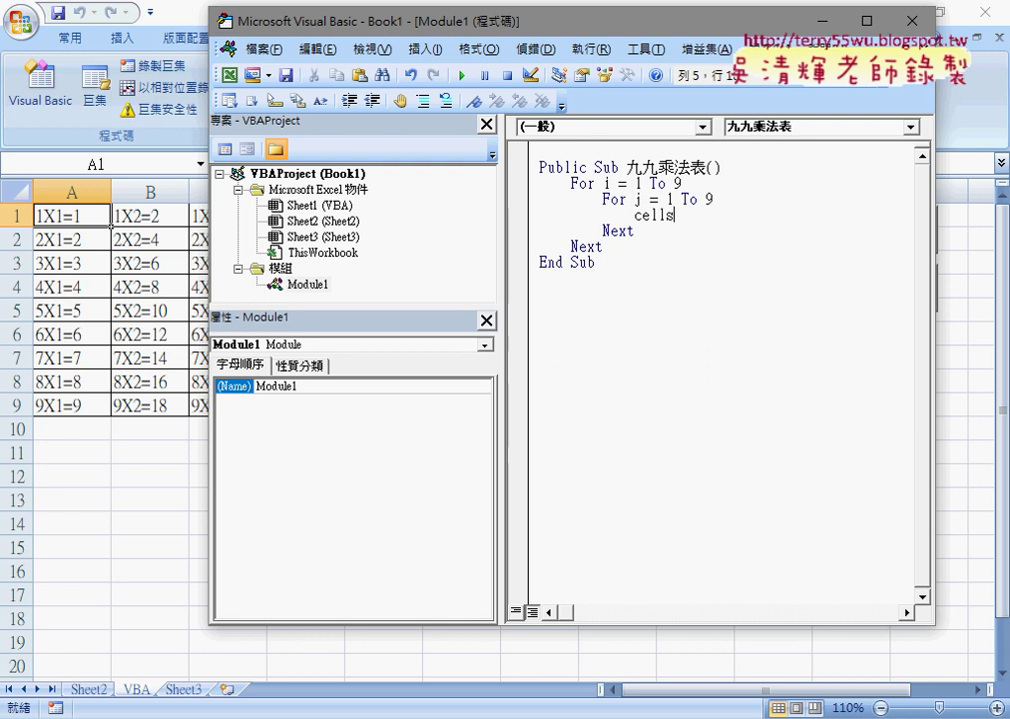
pyautogui.write('(')
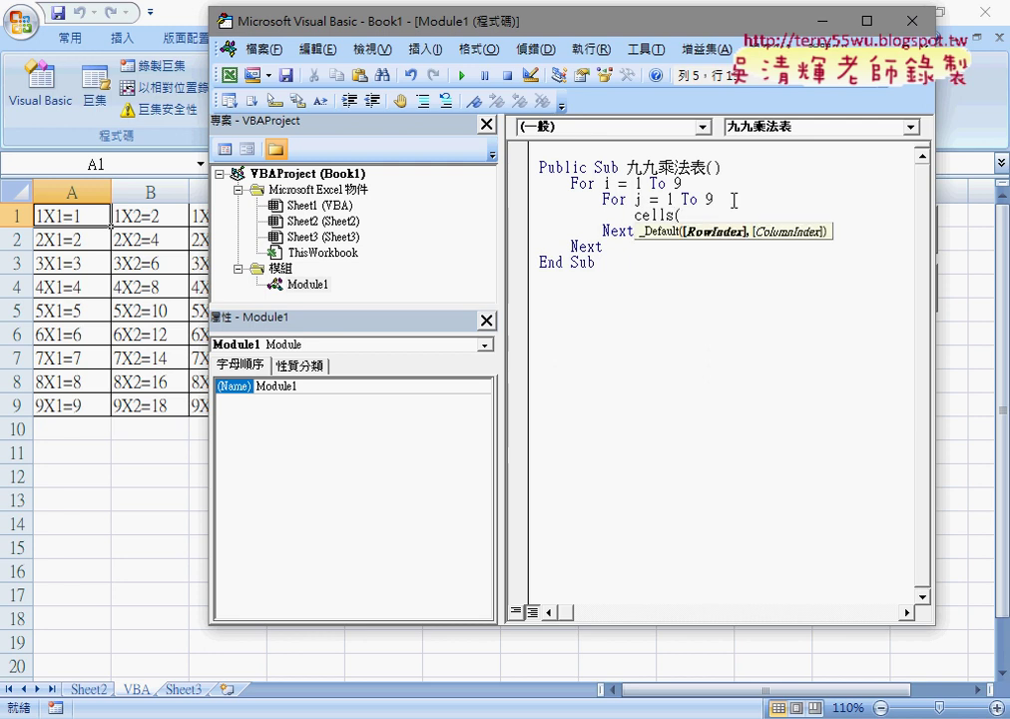
pyautogui.write('i,')
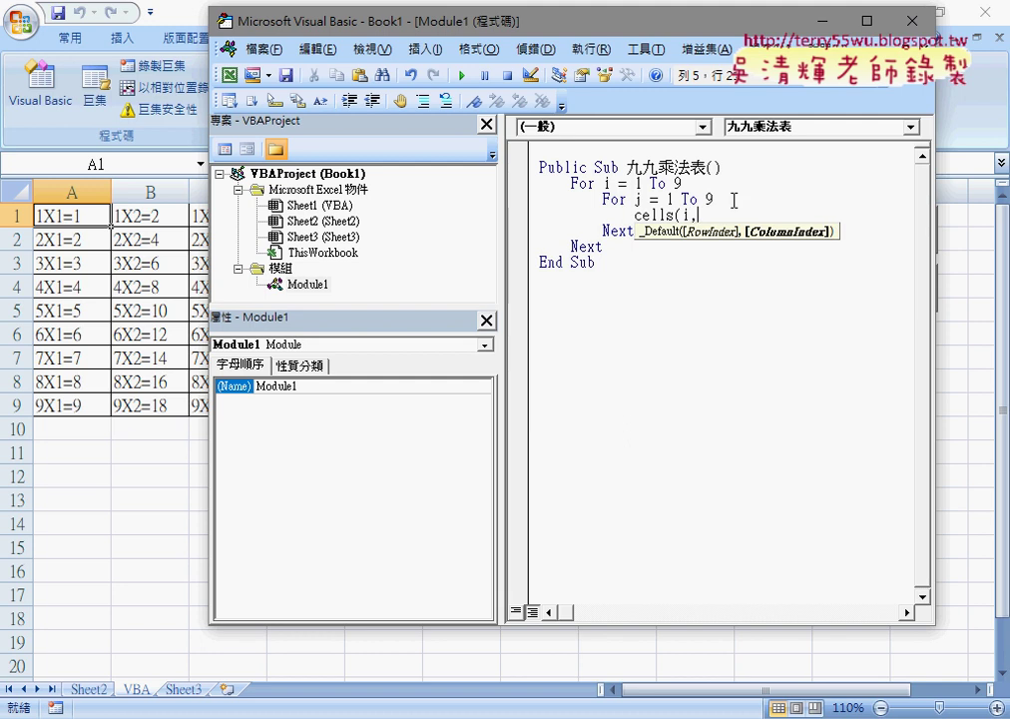
pyautogui.write('j)')
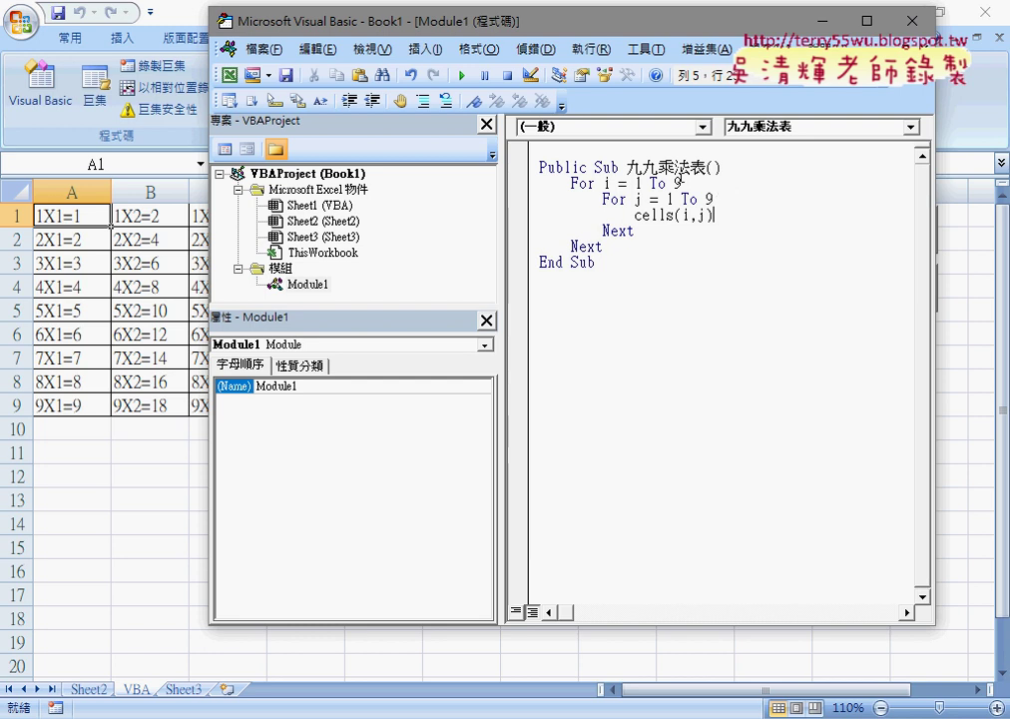
# Step: Complete the inner loop body as cells(i,j)=i & "X" & j & "=" & i*j
pyautogui.moveTo(531, 22); pyautogui.dragTo(539, 304)
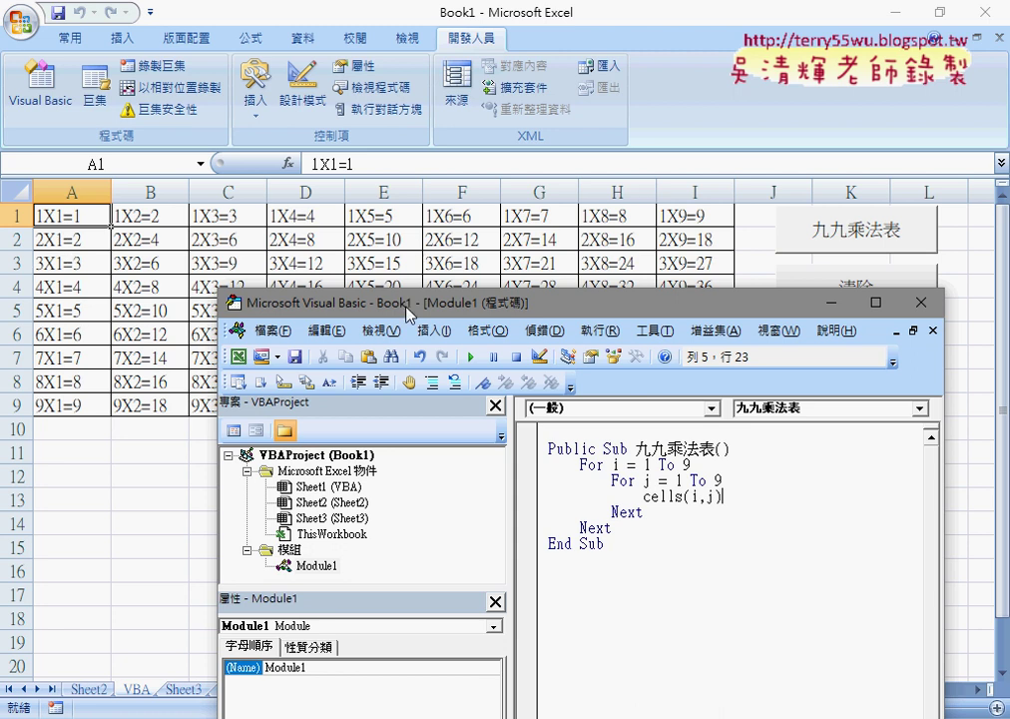
pyautogui.moveTo(380, 302); pyautogui.dragTo(270, 91)
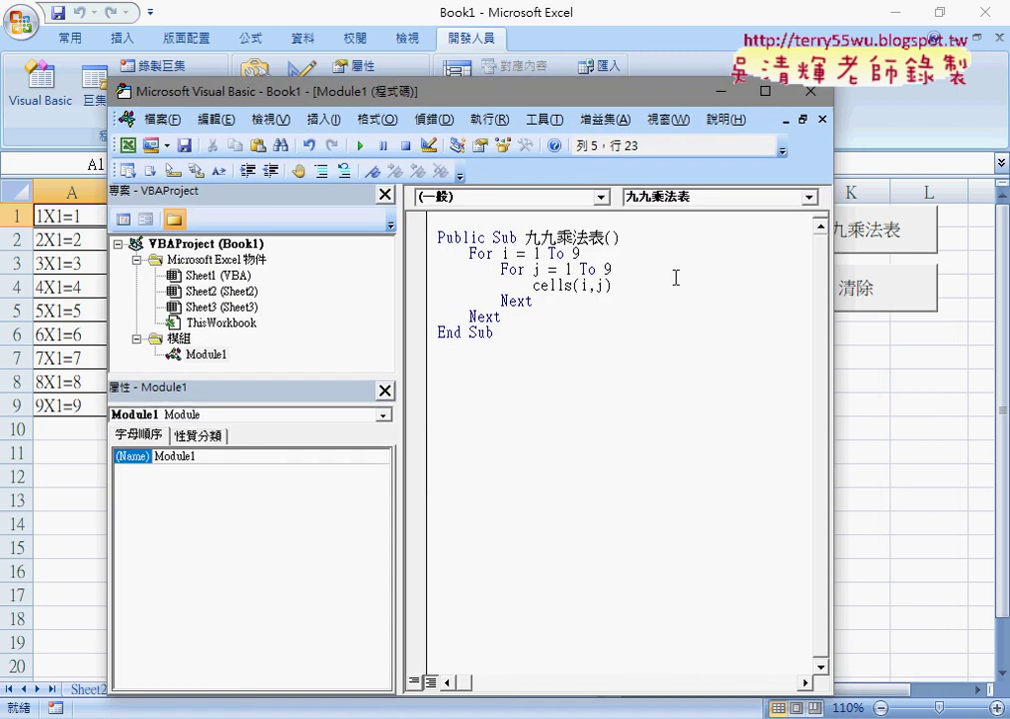
pyautogui.write('=')
pyautogui.write('i')
pyautogui.write(' & ')
pyautogui.write('"')
pyautogui.write('X" ')
pyautogui.write('&')
pyautogui.click(691, 284)
pyautogui.click(675, 284)
pyautogui.click(686, 285)
pyautogui.click(692, 284)
pyautogui.click(698, 284)
pyautogui.write('j')
pyautogui.write('& ')
pyautogui.write('"=')
pyautogui.write('" & ')
pyautogui.write('i*')
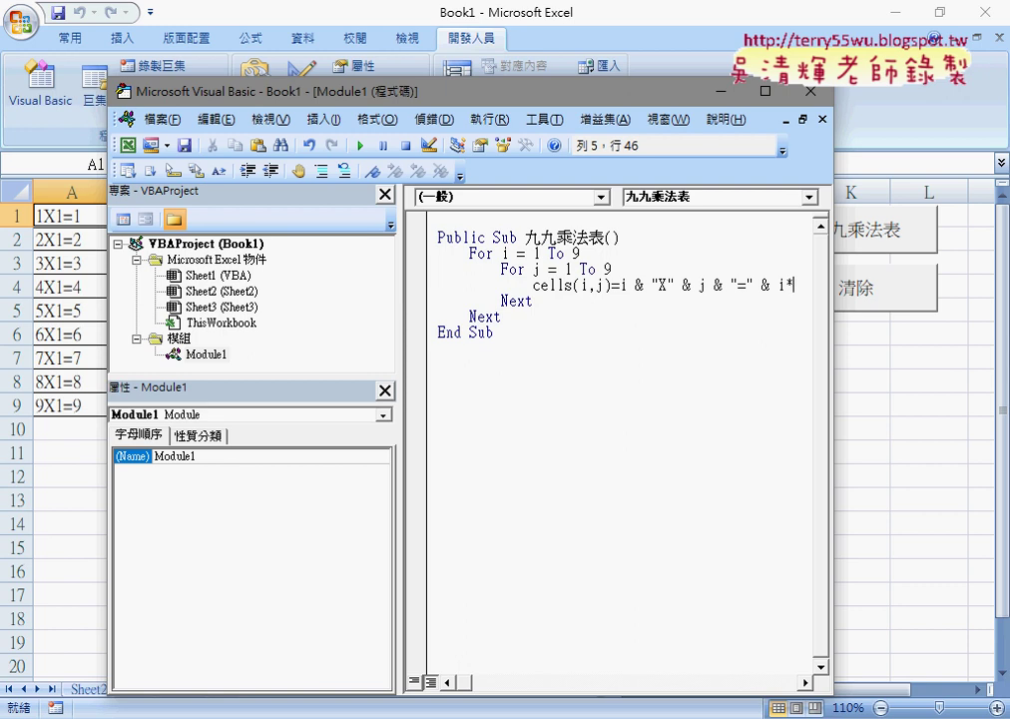
pyautogui.write('j')
# Step: Duplicate the whole 九九乘法表 procedure below its End Sub
pyautogui.moveTo(825, 302); pyautogui.dragTo(953, 319)
pyautogui.click(835, 419)
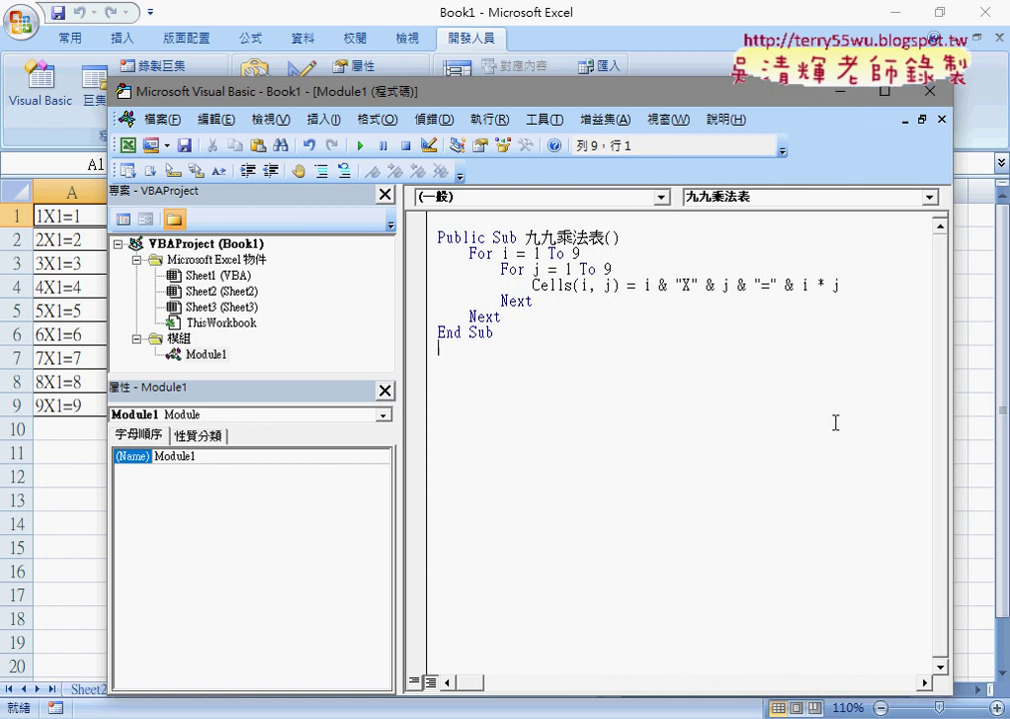
pyautogui.moveTo(492, 333); pyautogui.dragTo(420, 239)
pyautogui.hotkey('ctrl', 'c')
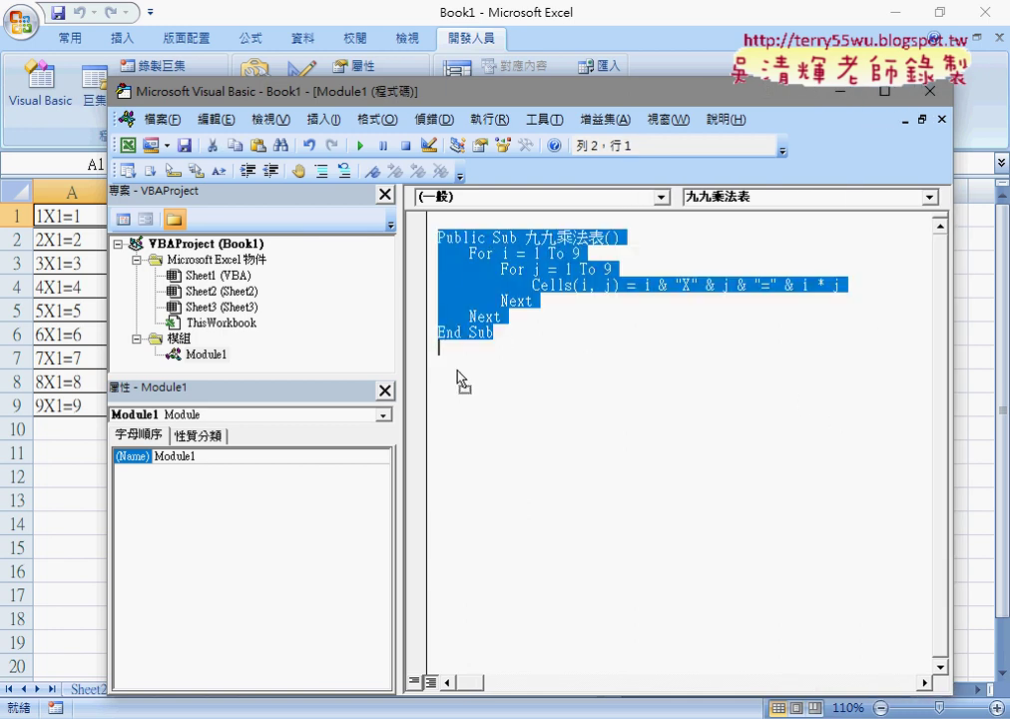
pyautogui.click(460, 376)
pyautogui.hotkey('ctrl', 'v')
# Step: Rename the copy to 清除 and make its loop set each cell to ""
pyautogui.moveTo(525, 349); pyautogui.dragTo(604, 348)
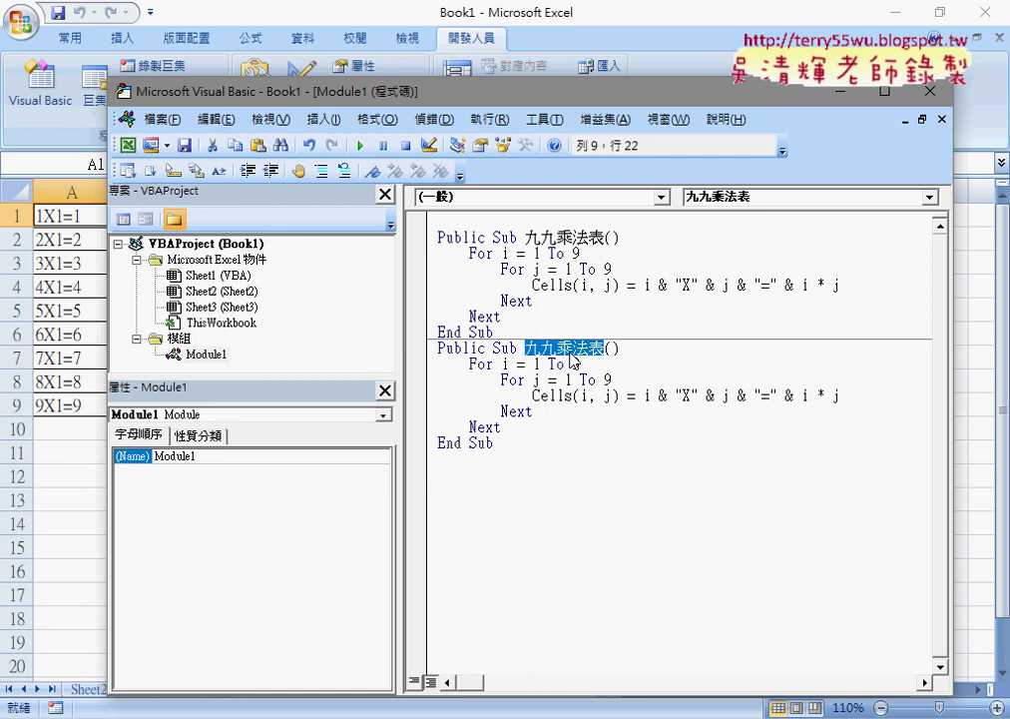
pyautogui.write('清')
pyautogui.write('除')
pyautogui.press('Return')
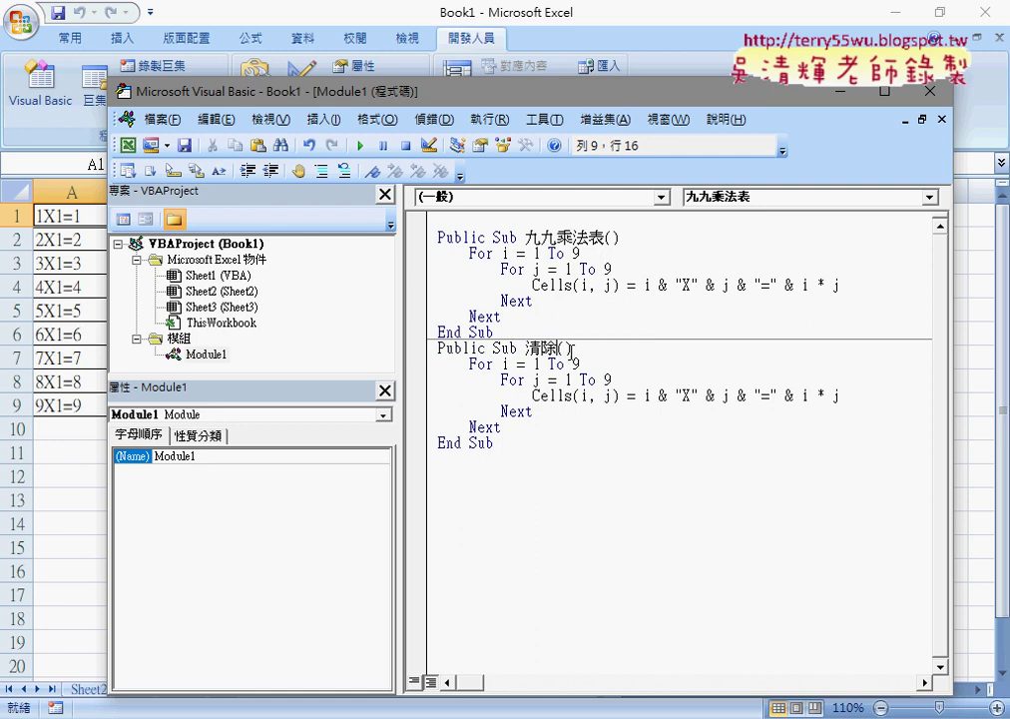
pyautogui.moveTo(644, 397); pyautogui.dragTo(860, 396)
pyautogui.write('"')
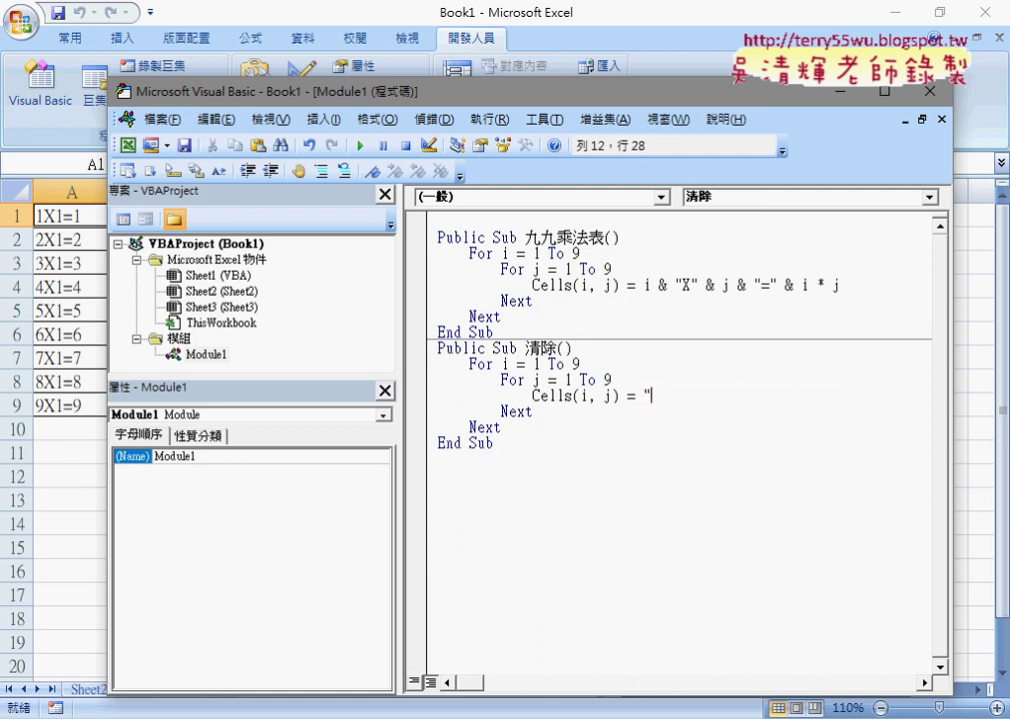
pyautogui.write('"')
# Step: Back in Excel, empty A1:I9 with the 清除 button, then refill it with 九九乘法表
pyautogui.click(978, 500)
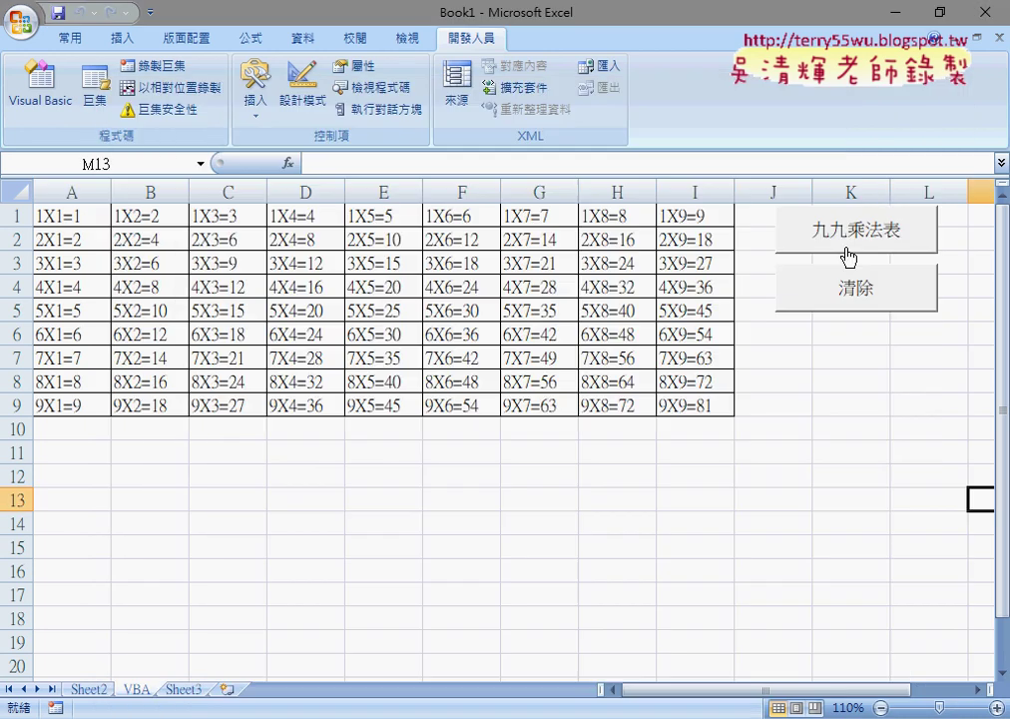
pyautogui.click(262, 105)
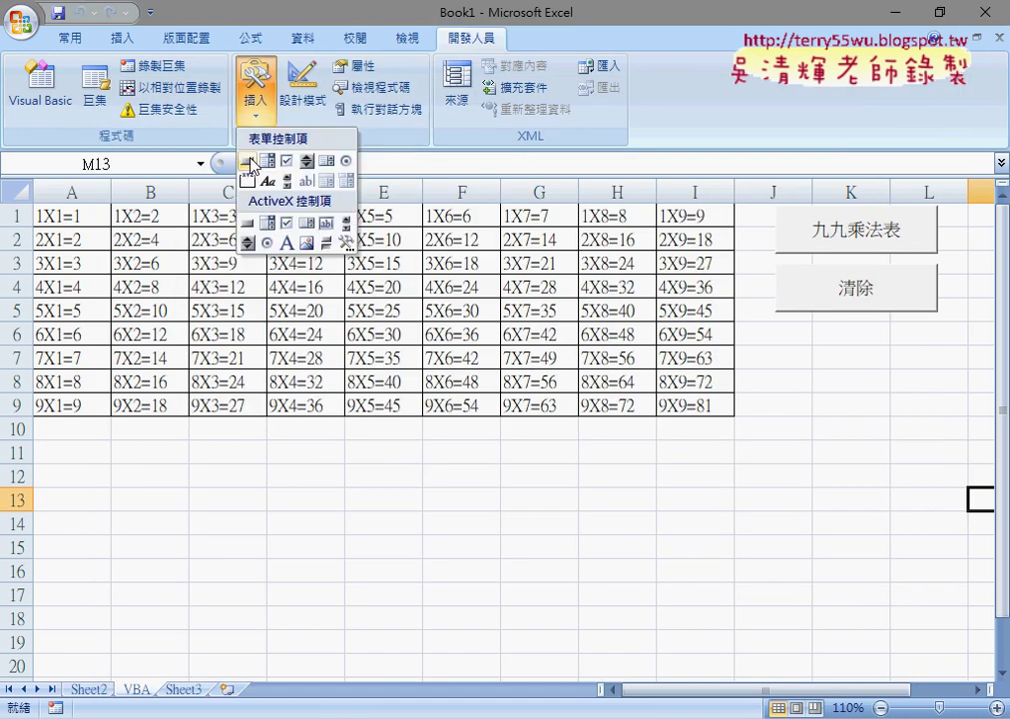
pyautogui.click(848, 293)
pyautogui.click(848, 292)
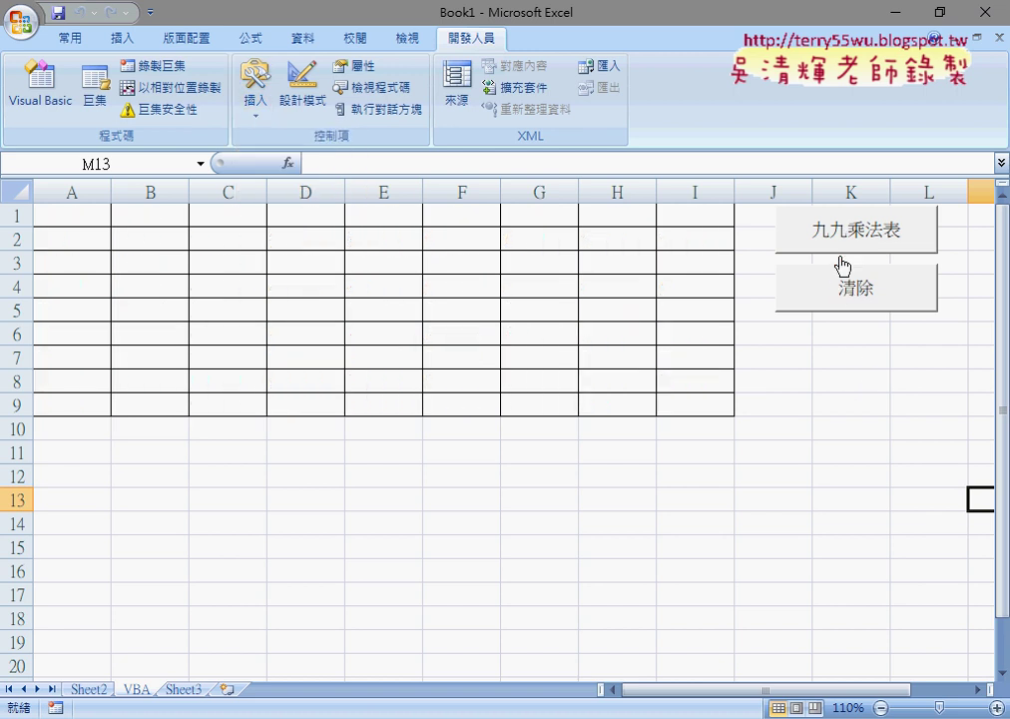
pyautogui.click(840, 240)
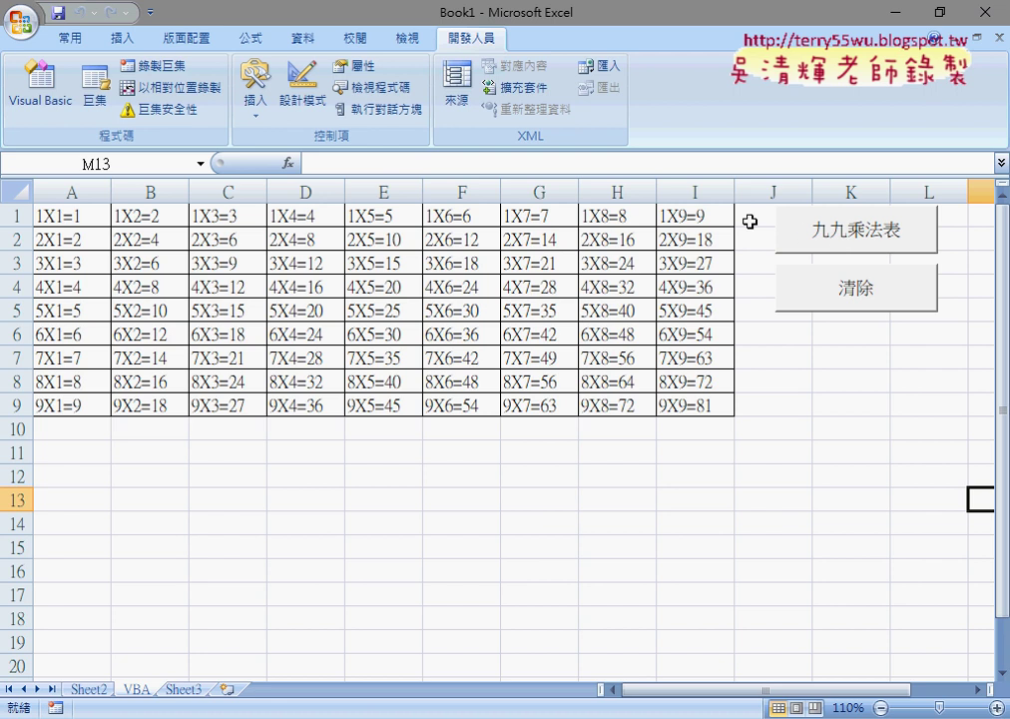
# Step: On Sheet2, insert the ROW function into cell A1 from the 檢視與參照 category
pyautogui.click(89, 694)
pyautogui.click(86, 211)
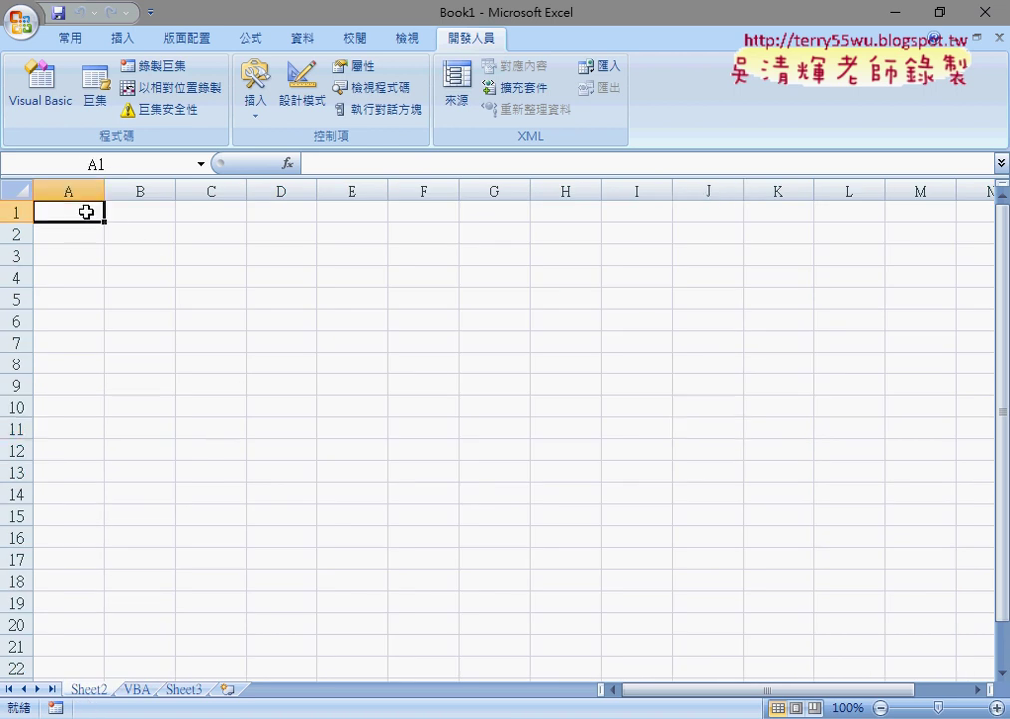
pyautogui.click(288, 166)
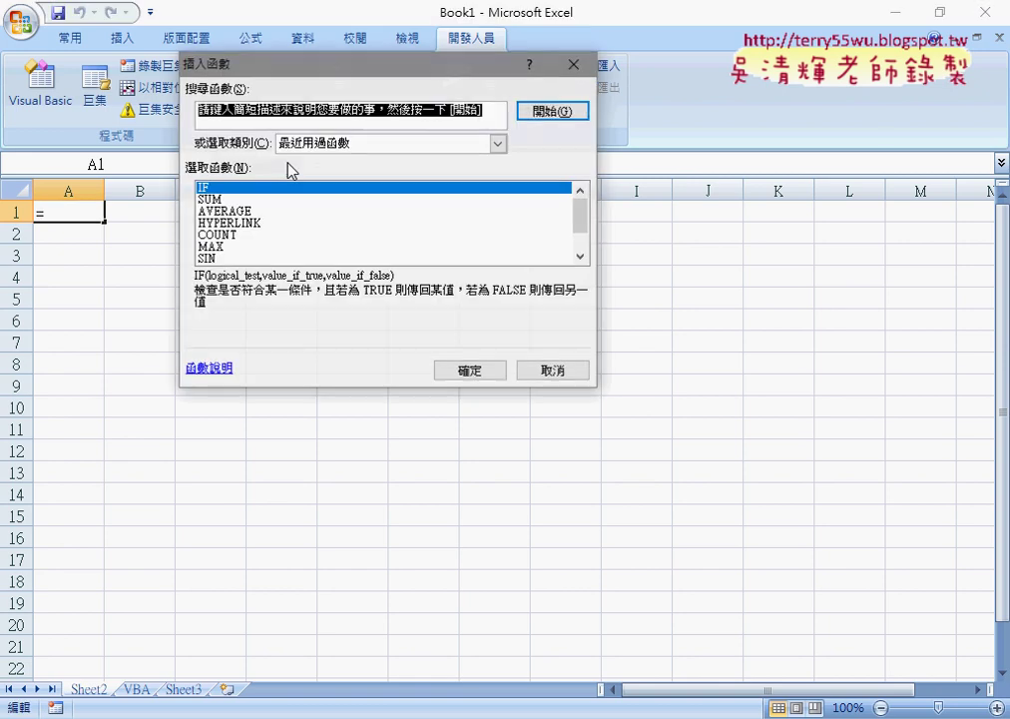
pyautogui.click(335, 146)
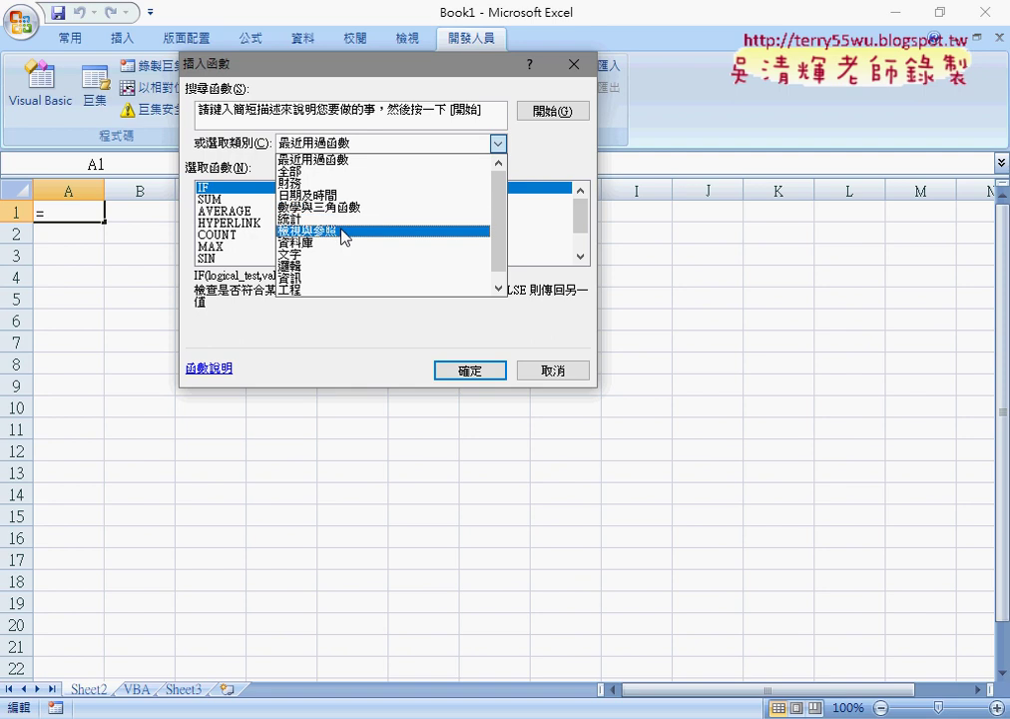
pyautogui.click(343, 235)
pyautogui.click(242, 227)
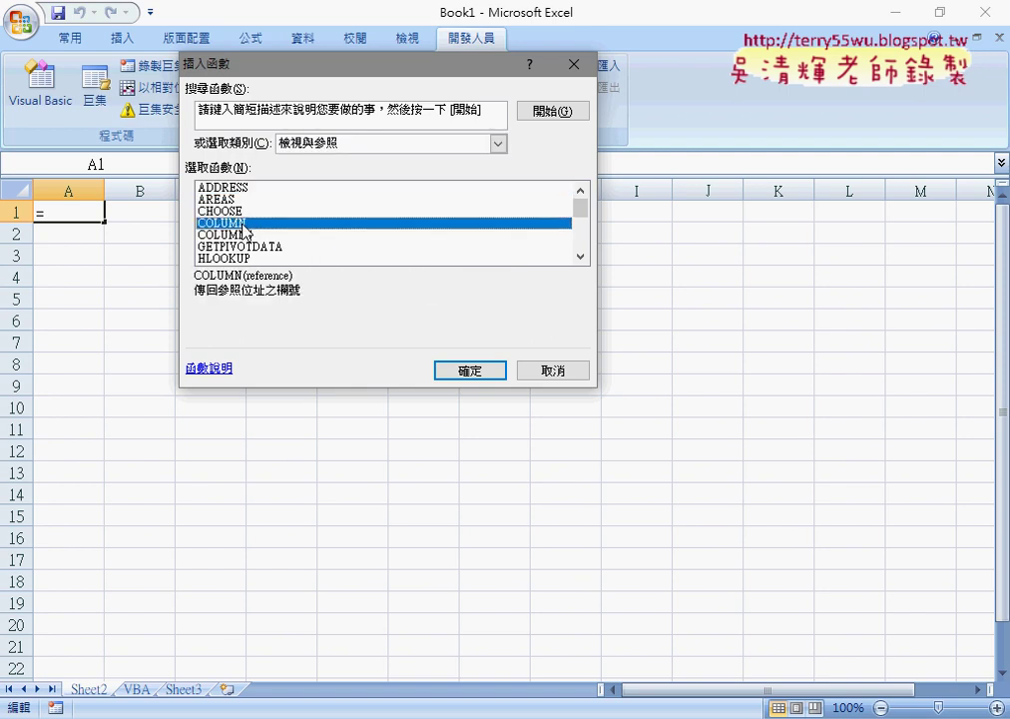
pyautogui.moveTo(580, 211); pyautogui.dragTo(584, 245)
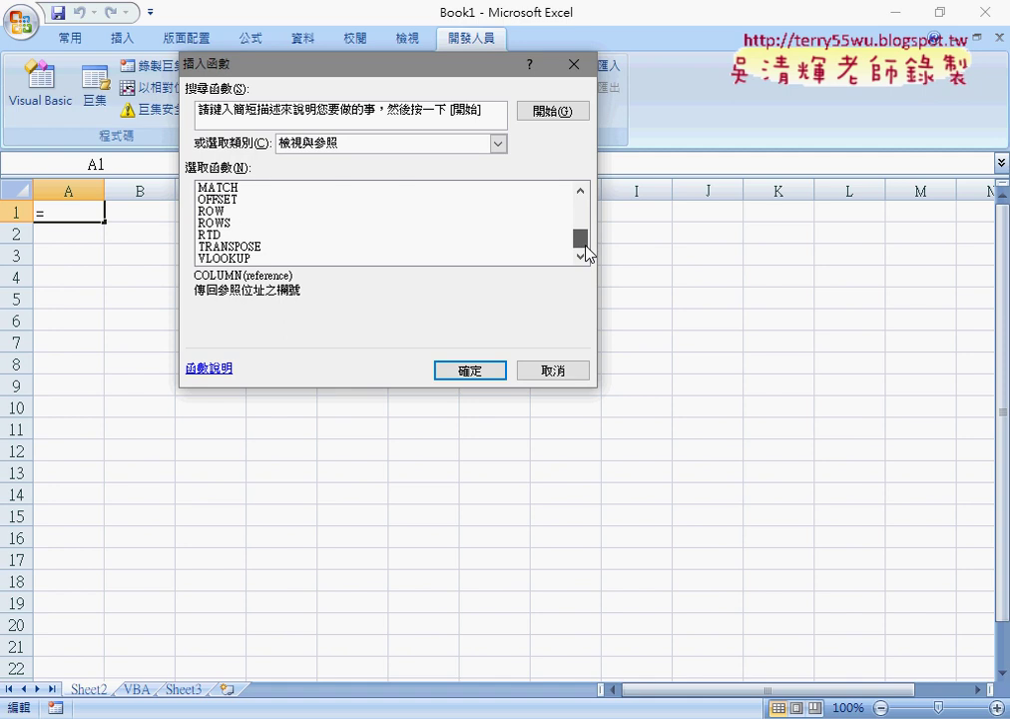
pyautogui.click(240, 213)
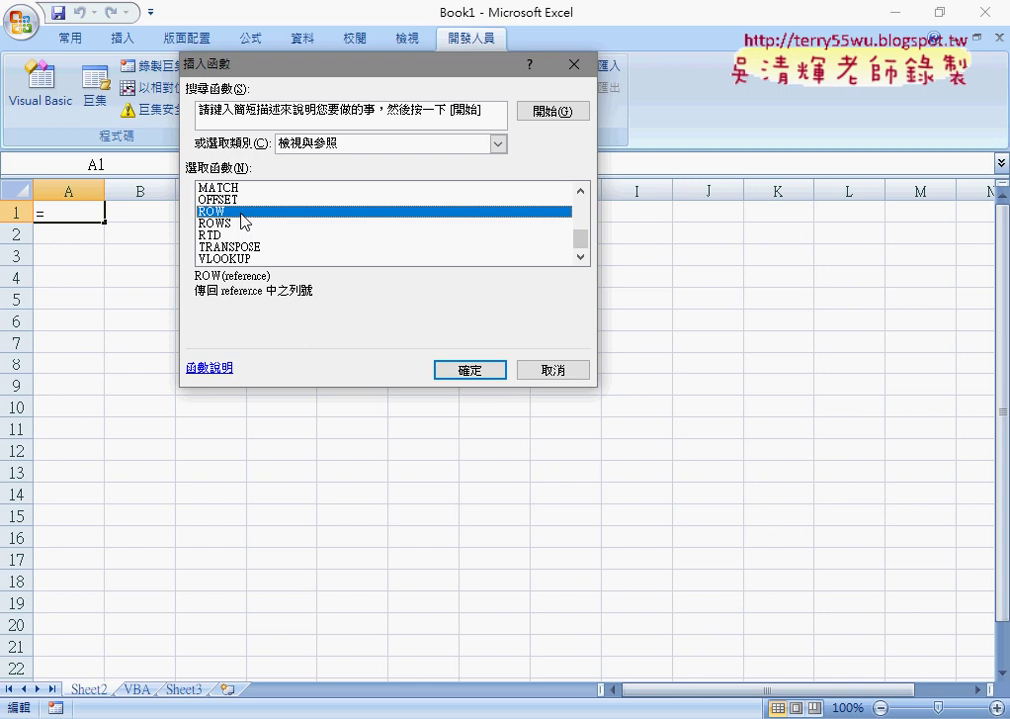
pyautogui.doubleClick(243, 212)
pyautogui.moveTo(309, 139); pyautogui.dragTo(387, 293)
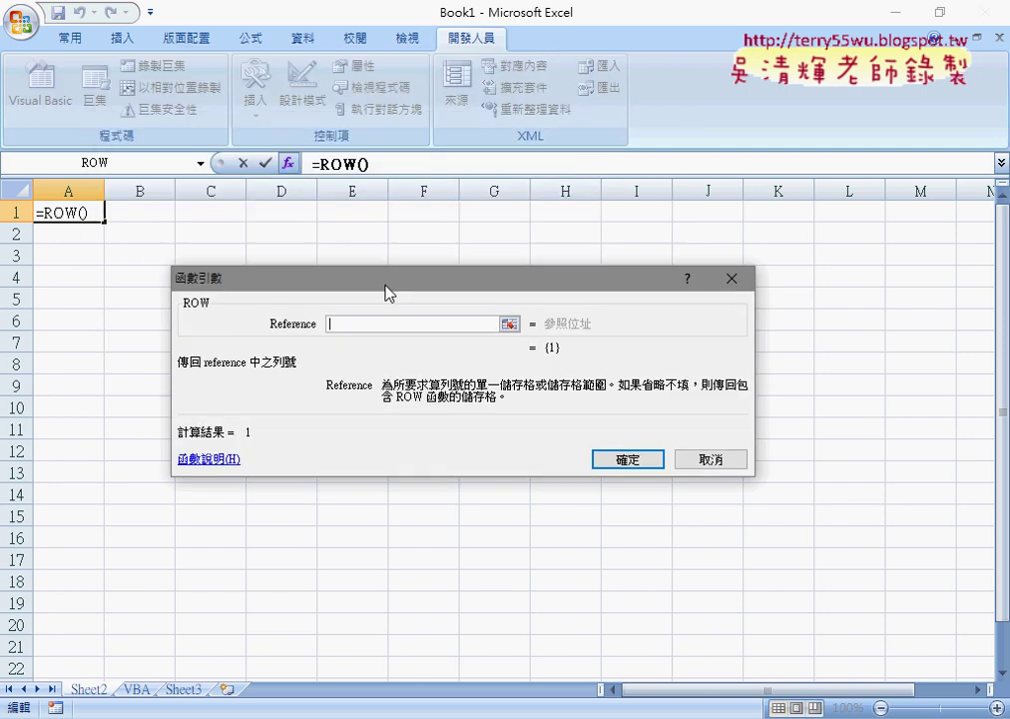
# Step: Extend A1 to =ROW()&"X"&COLUMN() and fill it across A1:I9
pyautogui.click(635, 462)
pyautogui.click(458, 171)
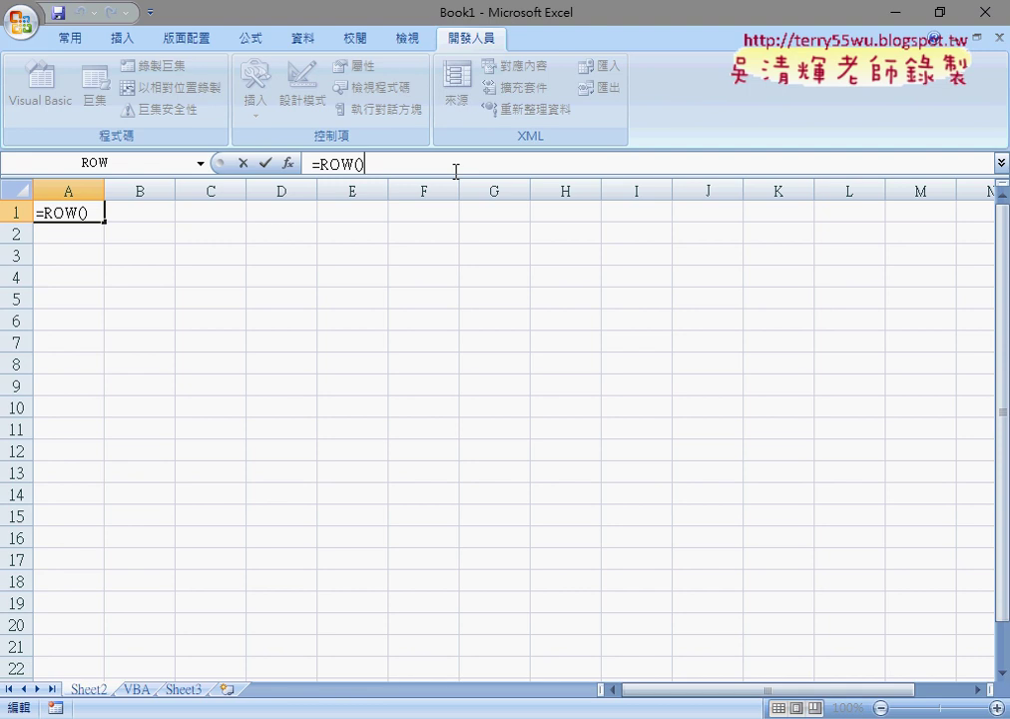
pyautogui.write('&')
pyautogui.write('"')
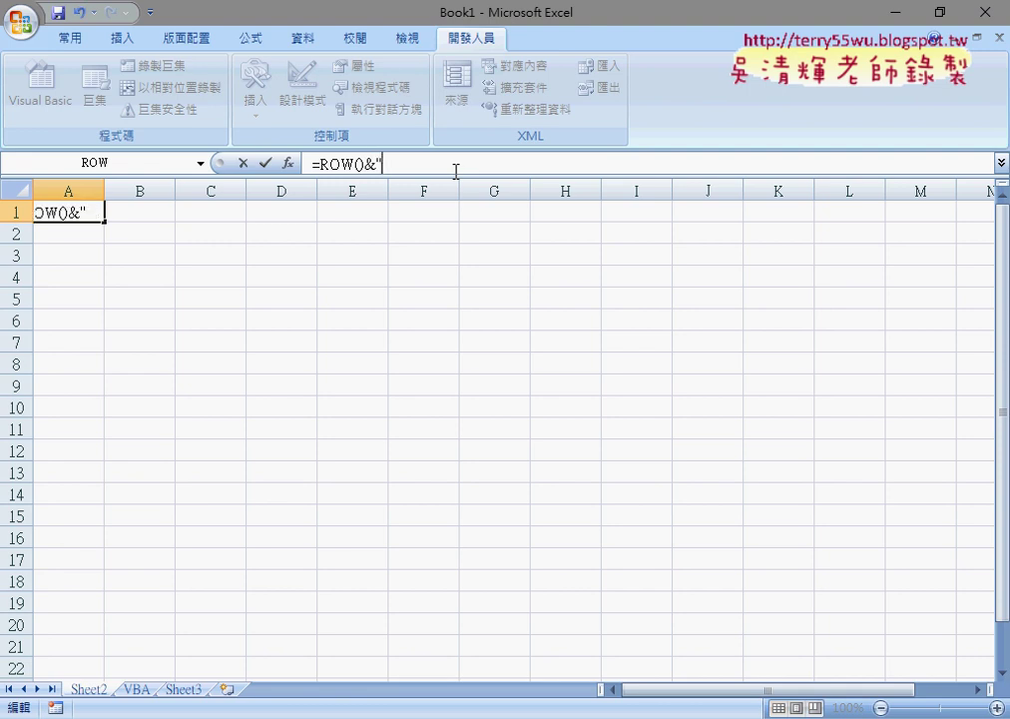
pyautogui.write('X')
pyautogui.write('"&')
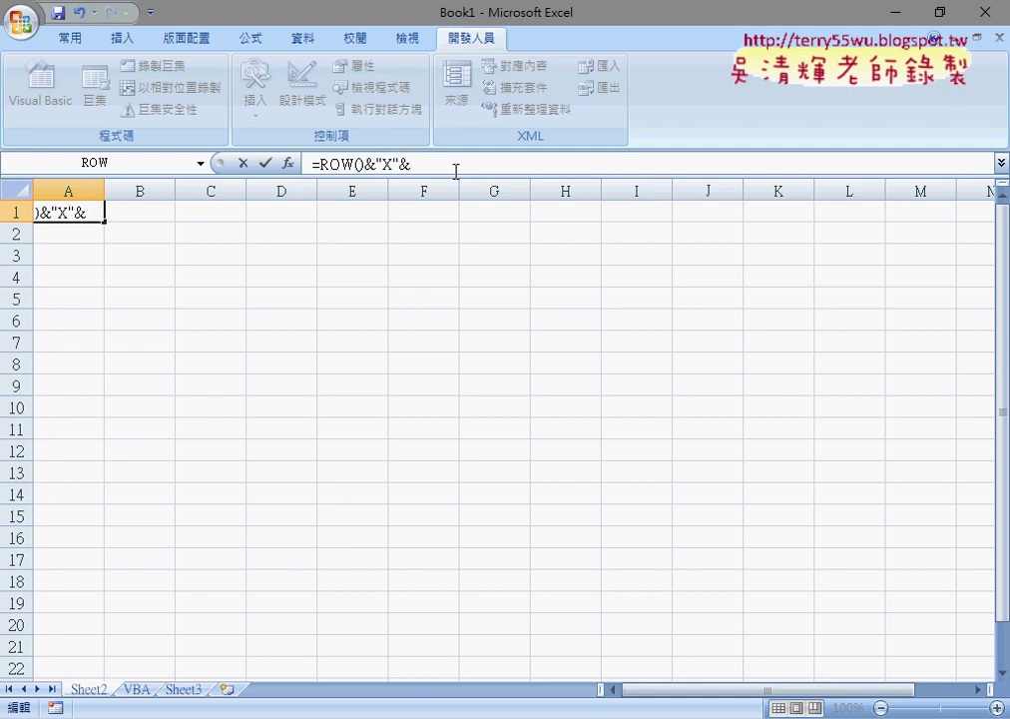
pyautogui.click(201, 164)
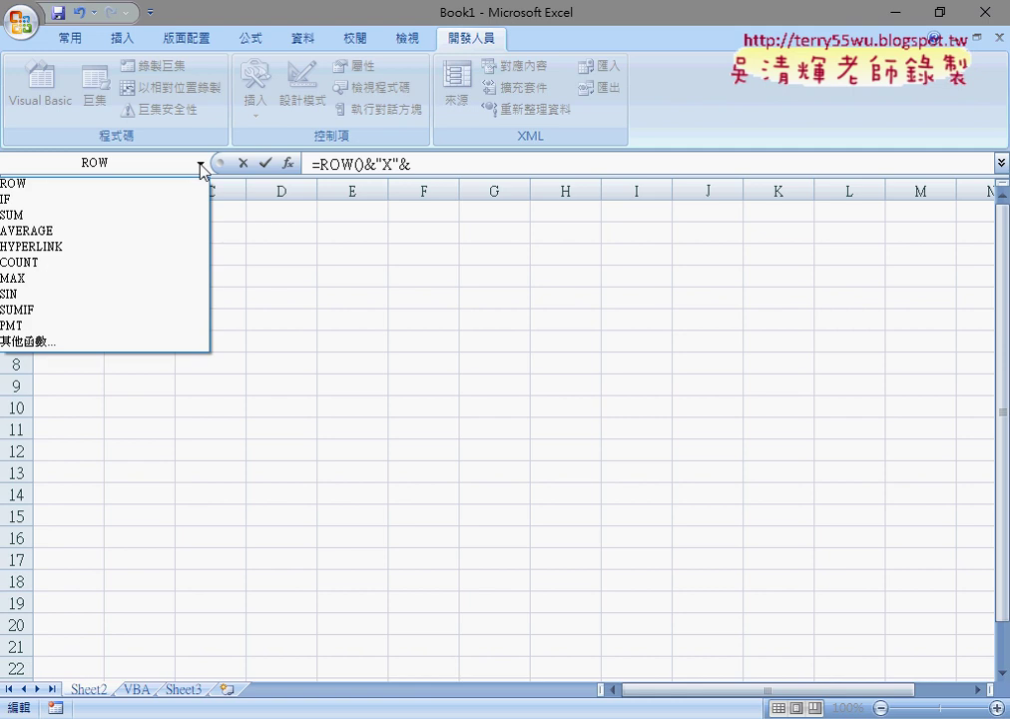
pyautogui.click(140, 350)
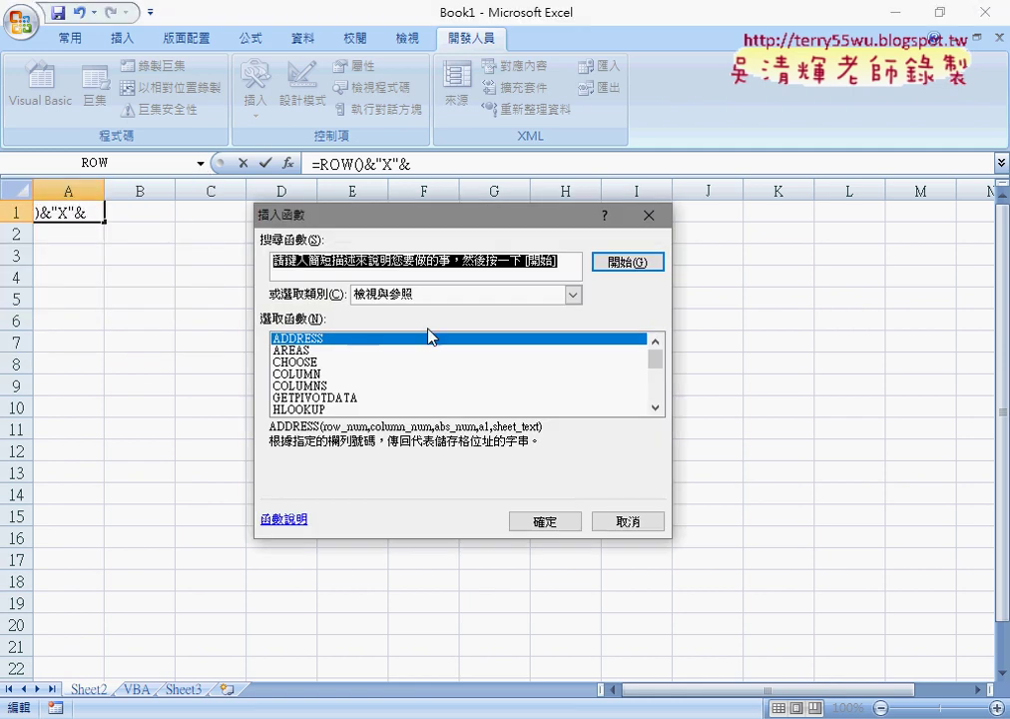
pyautogui.doubleClick(328, 372)
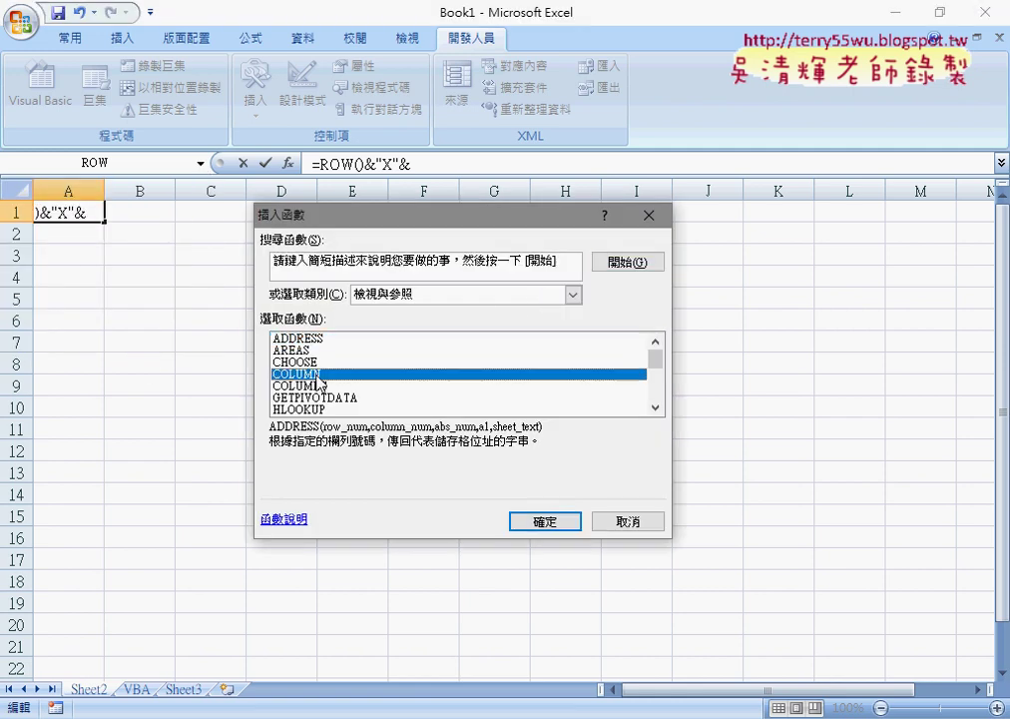
pyautogui.click(616, 461)
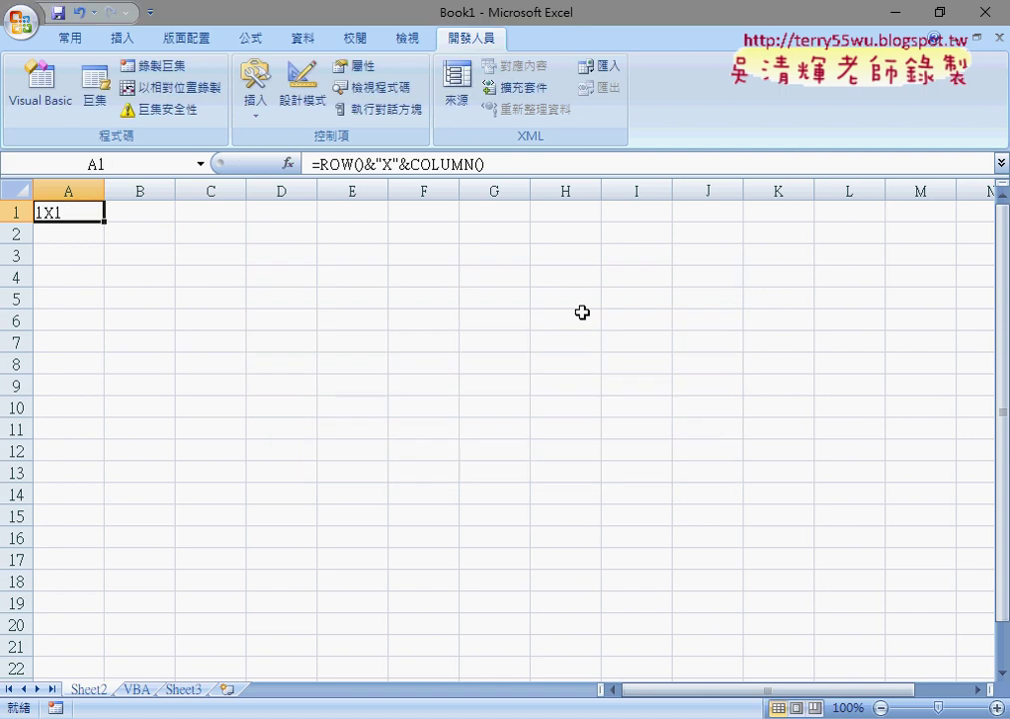
pyautogui.moveTo(107, 224)
pyautogui.mouseDown()
pyautogui.moveTo(662, 225)
pyautogui.moveTo(678, 395)
pyautogui.mouseUp()
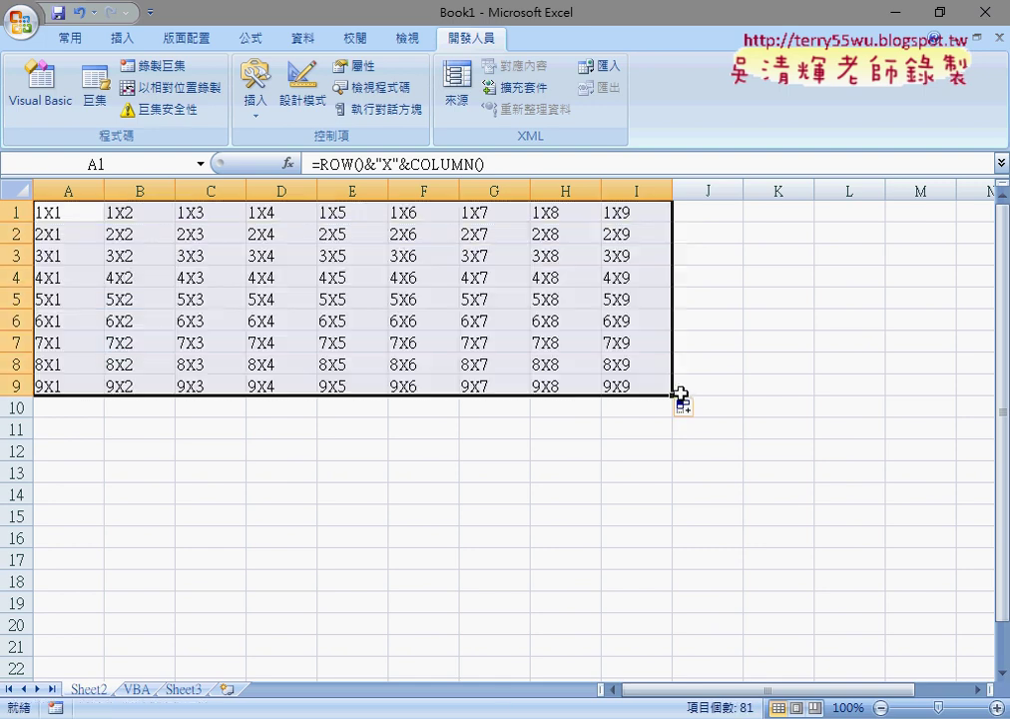
# Step: Append &"="& plus a copy of ROW()&"X"&COLUMN() to the end of A1's formula
pyautogui.click(535, 160)
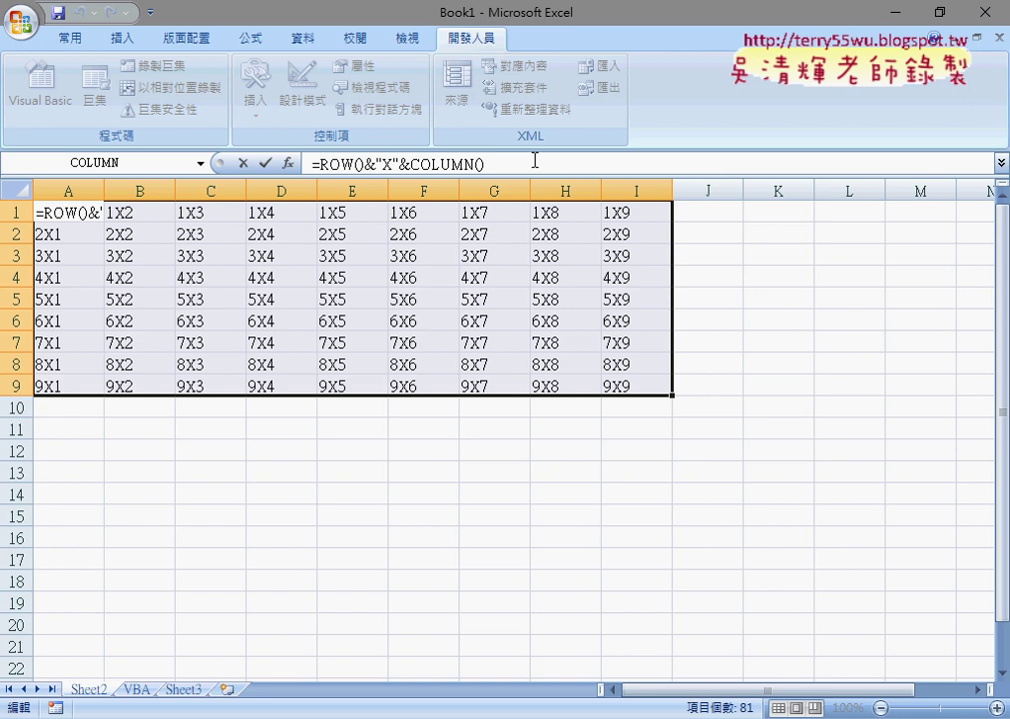
pyautogui.write('&')
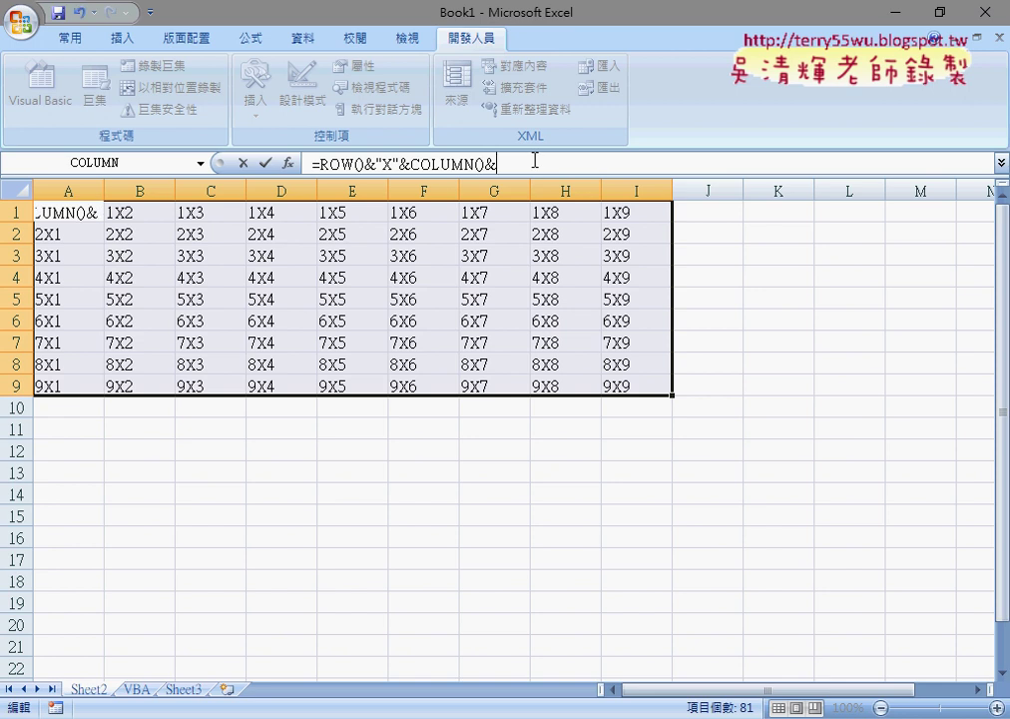
pyautogui.write('"ㄦ')
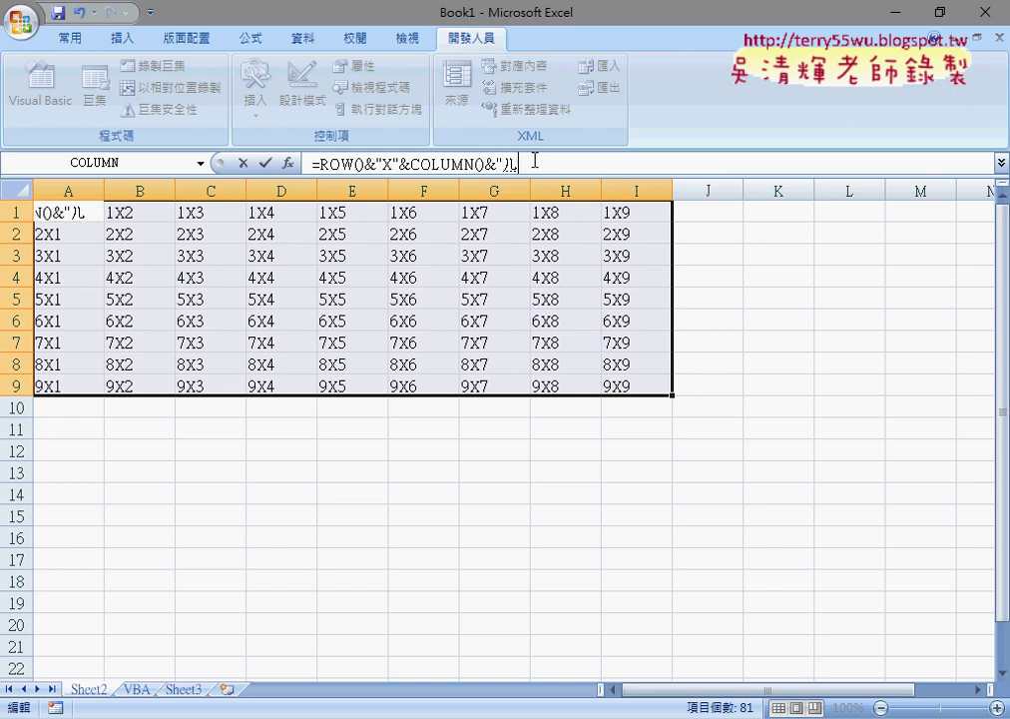
pyautogui.press('BackSpace')
pyautogui.write('=')
pyautogui.write('"&')
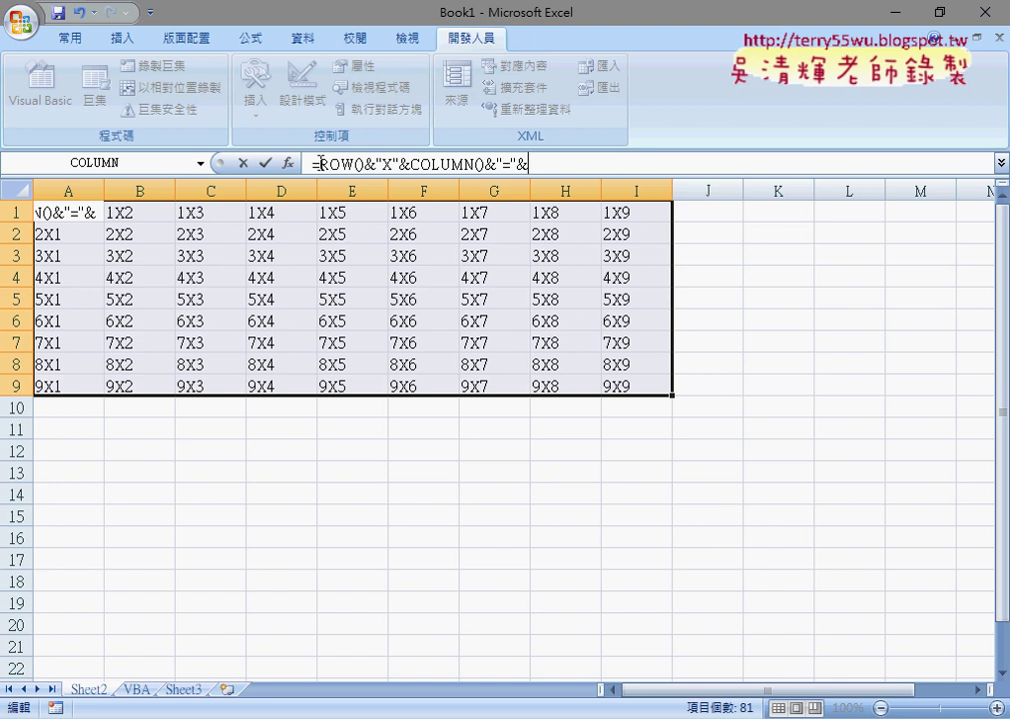
pyautogui.moveTo(320, 162); pyautogui.dragTo(486, 164)
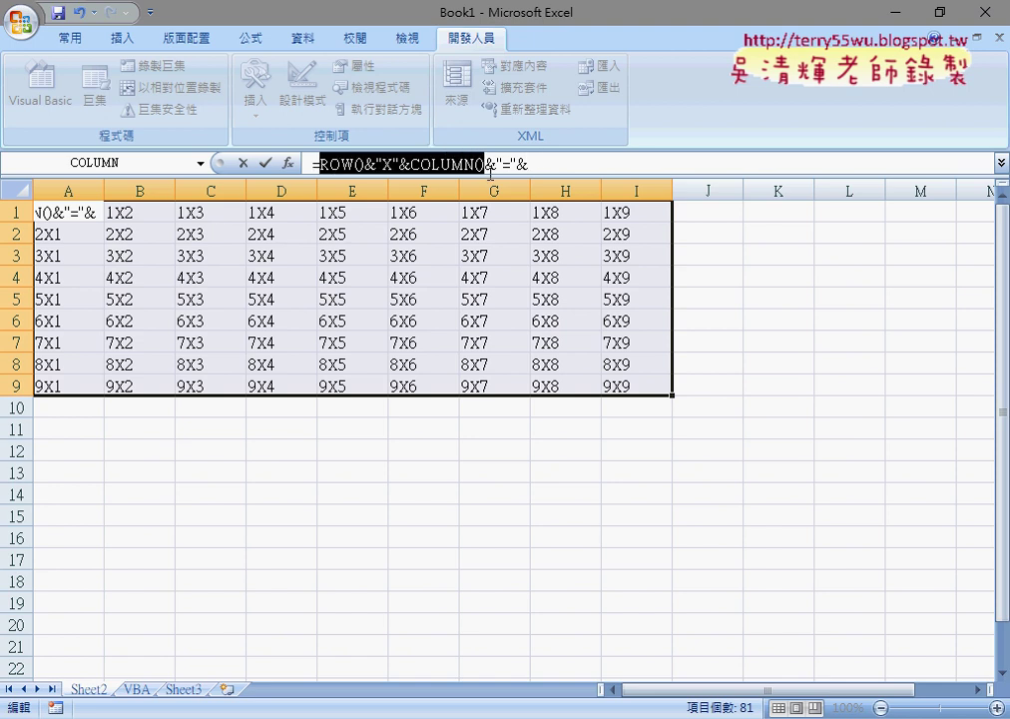
pyautogui.hotkey('ctrl', 'c')
pyautogui.click(577, 164)
pyautogui.hotkey('ctrl', 'v')
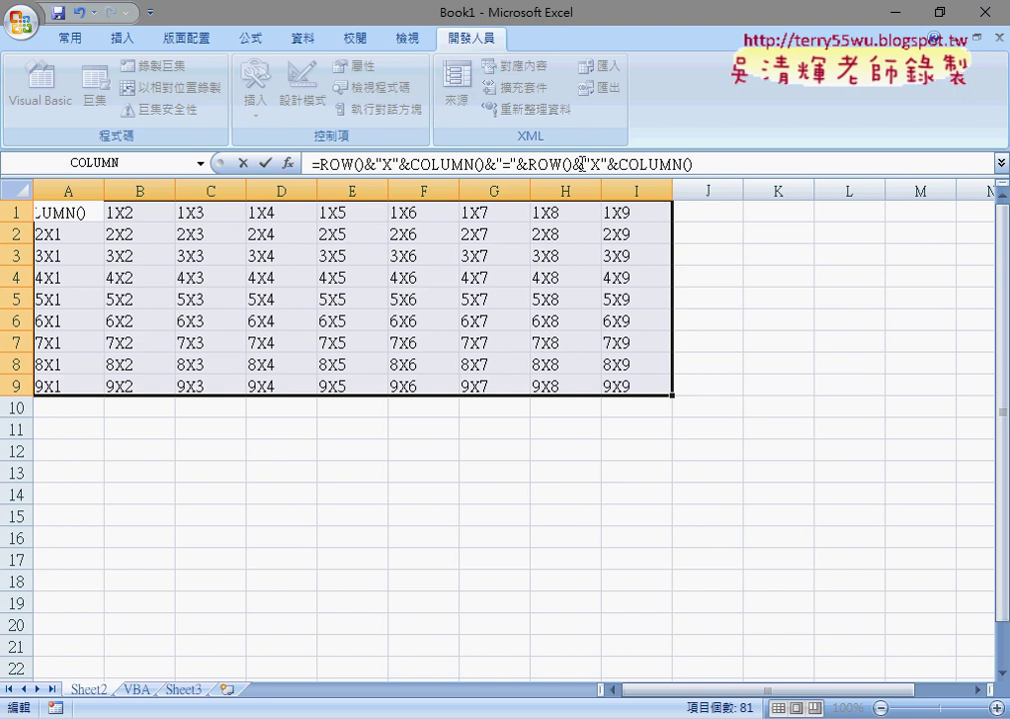
# Step: Replace the second &"X"& with * so A1 shows 1X1=1, and fill it across to I1
pyautogui.moveTo(573, 163); pyautogui.dragTo(618, 164)
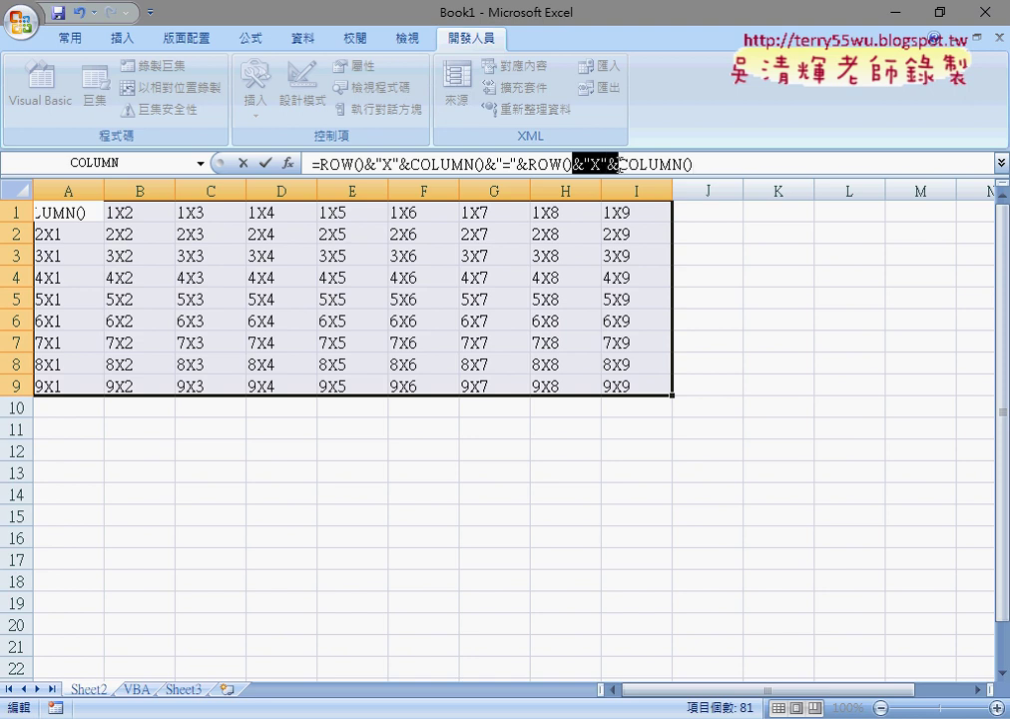
pyautogui.write('*')
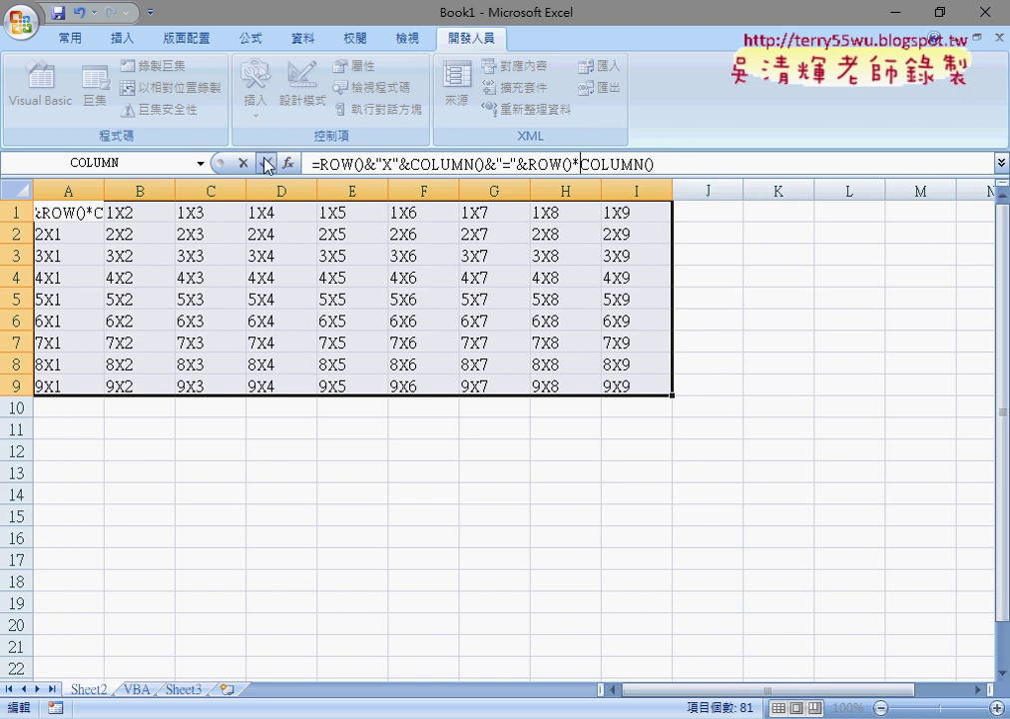
pyautogui.press('Return')
pyautogui.click(68, 213)
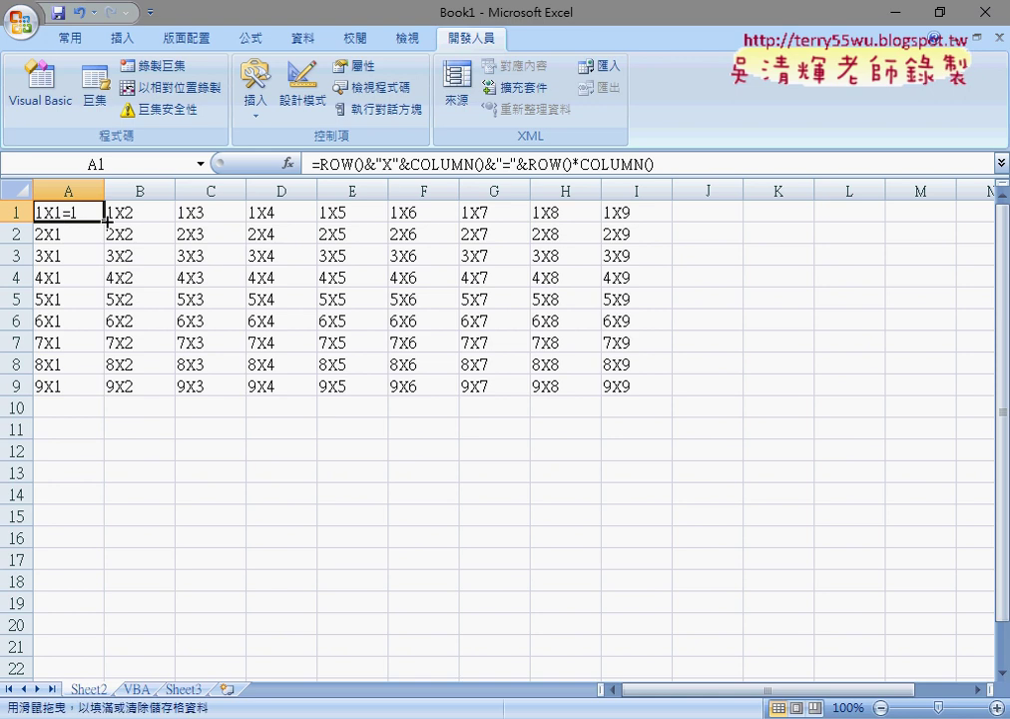
pyautogui.moveTo(106, 222)
pyautogui.mouseDown()
pyautogui.moveTo(673, 224)
pyautogui.moveTo(675, 391)
pyautogui.mouseUp()
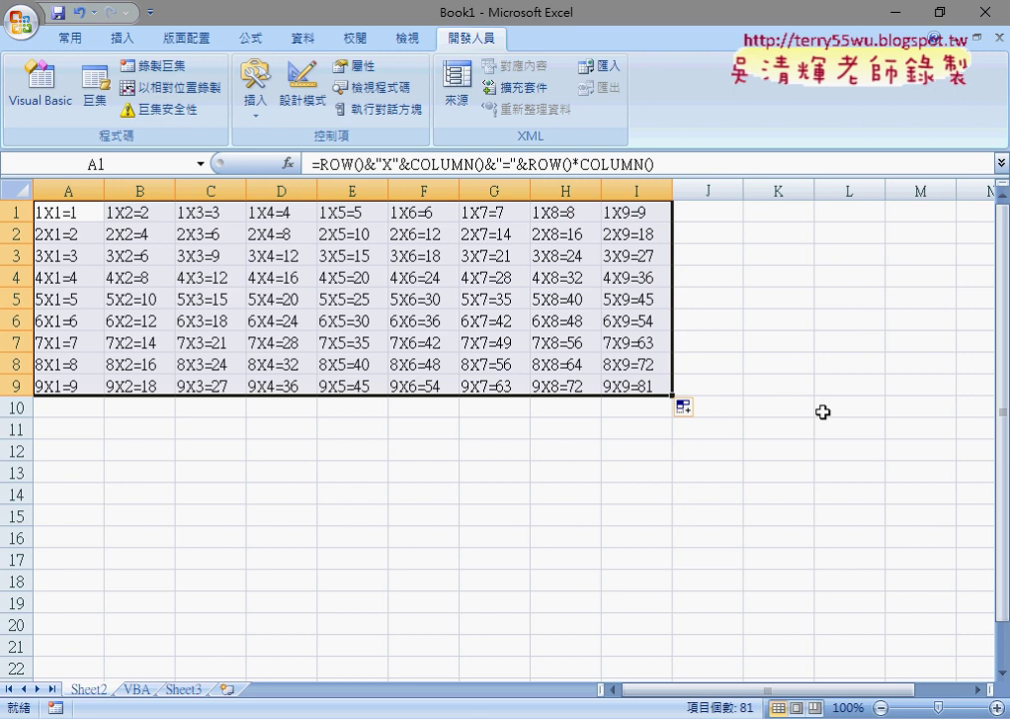
# Step: On the VBA sheet, clear the table, regenerate it with 九九乘法表, then clear it again
pyautogui.click(129, 696)
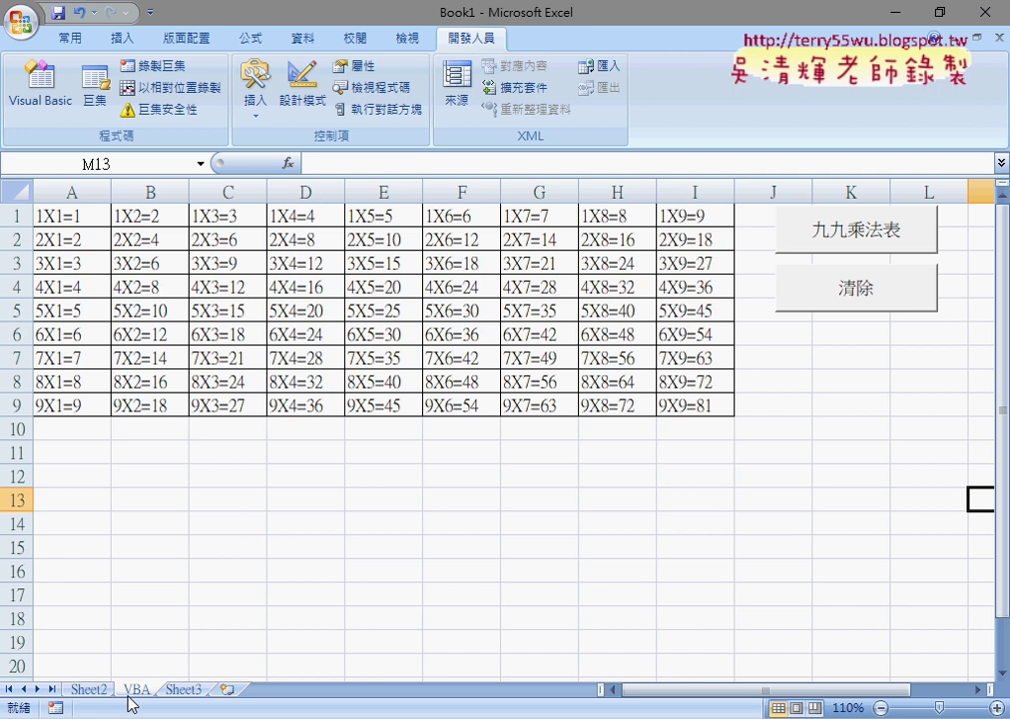
pyautogui.click(824, 287)
pyautogui.click(780, 240)
pyautogui.click(846, 297)
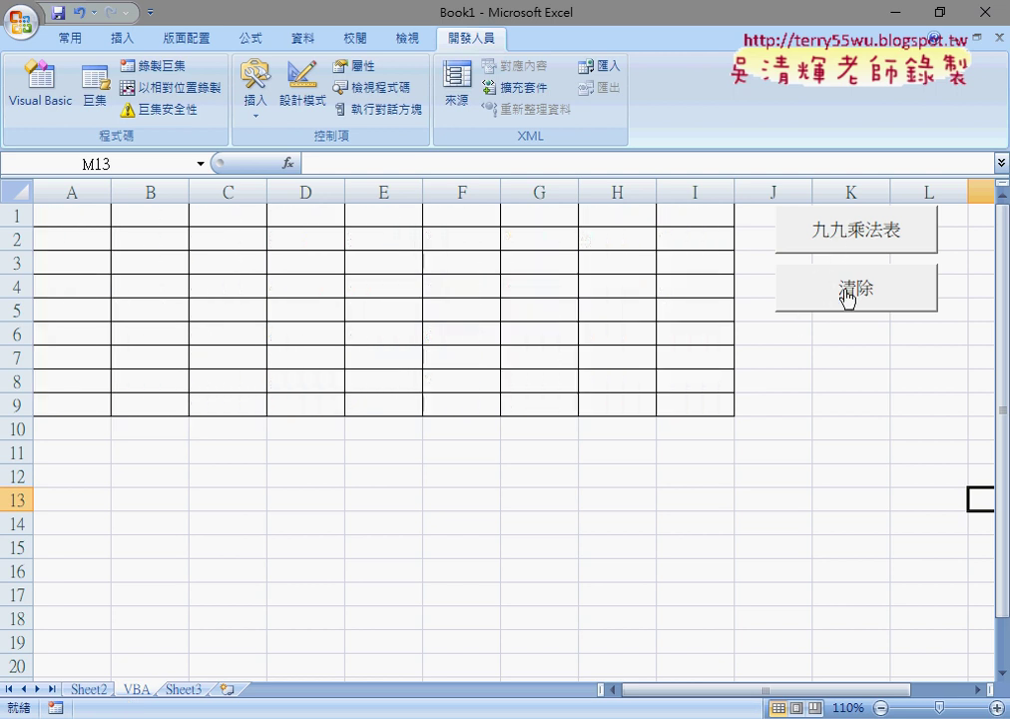
# Step: On Sheet2, inspect the ROW and COLUMN parts of A1's formula, then go to the VBA sheet
pyautogui.click(95, 693)
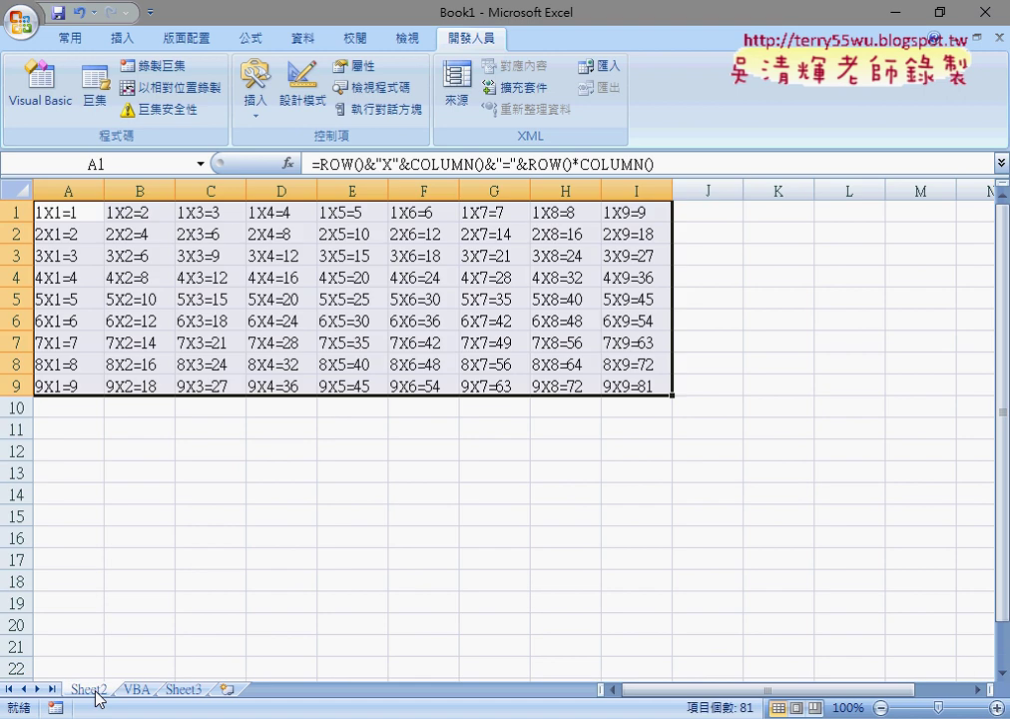
pyautogui.click(82, 213)
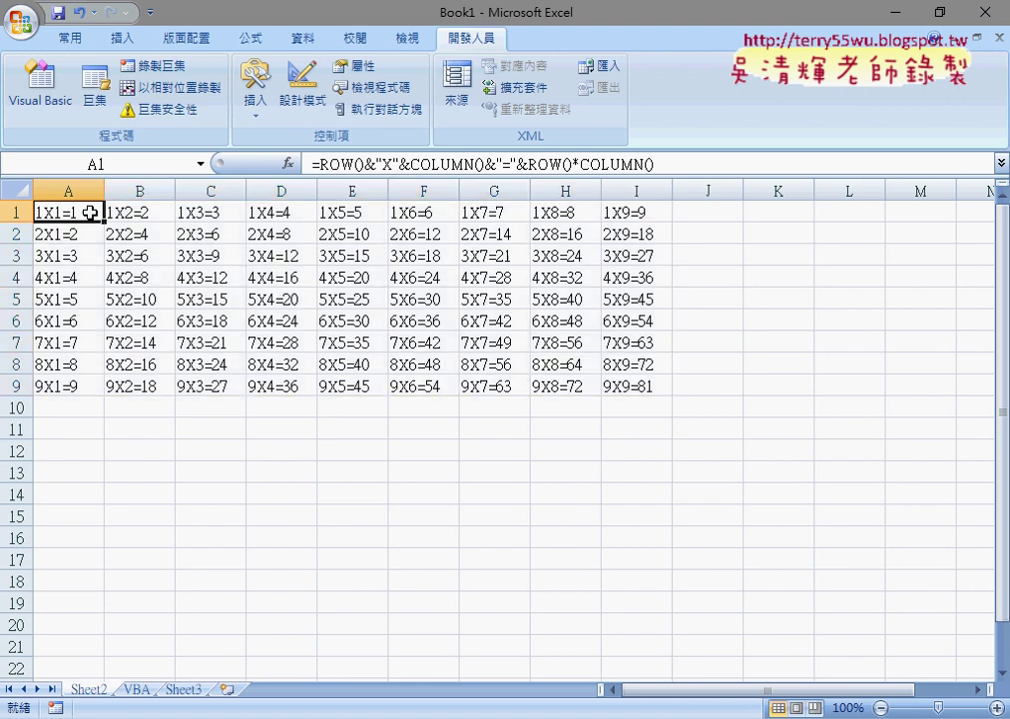
pyautogui.click(337, 165)
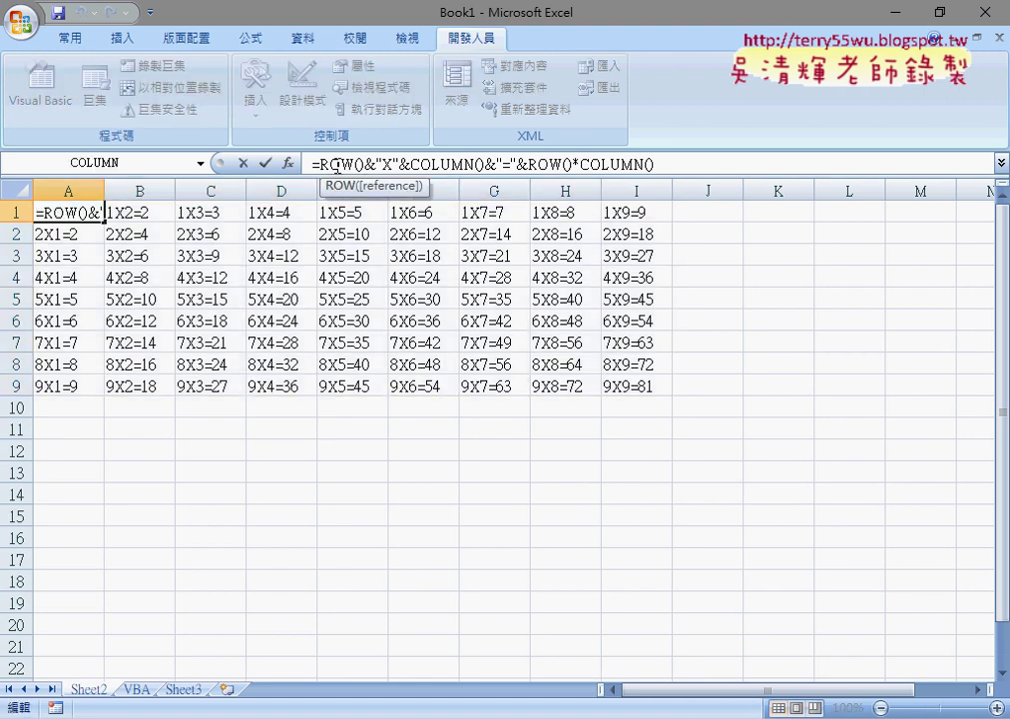
pyautogui.press('Right')
pyautogui.press('Right')
pyautogui.press('Right')
pyautogui.press('Right')
pyautogui.press('Right')
pyautogui.press('Right')
pyautogui.hotkey('shift', 'Right')
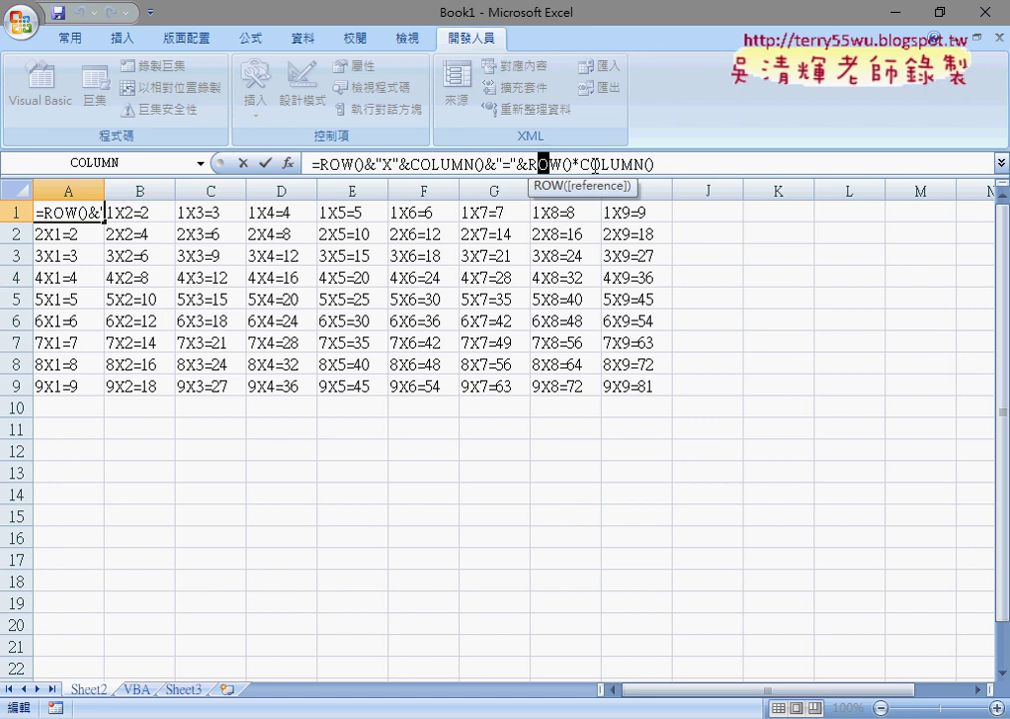
pyautogui.click(595, 164)
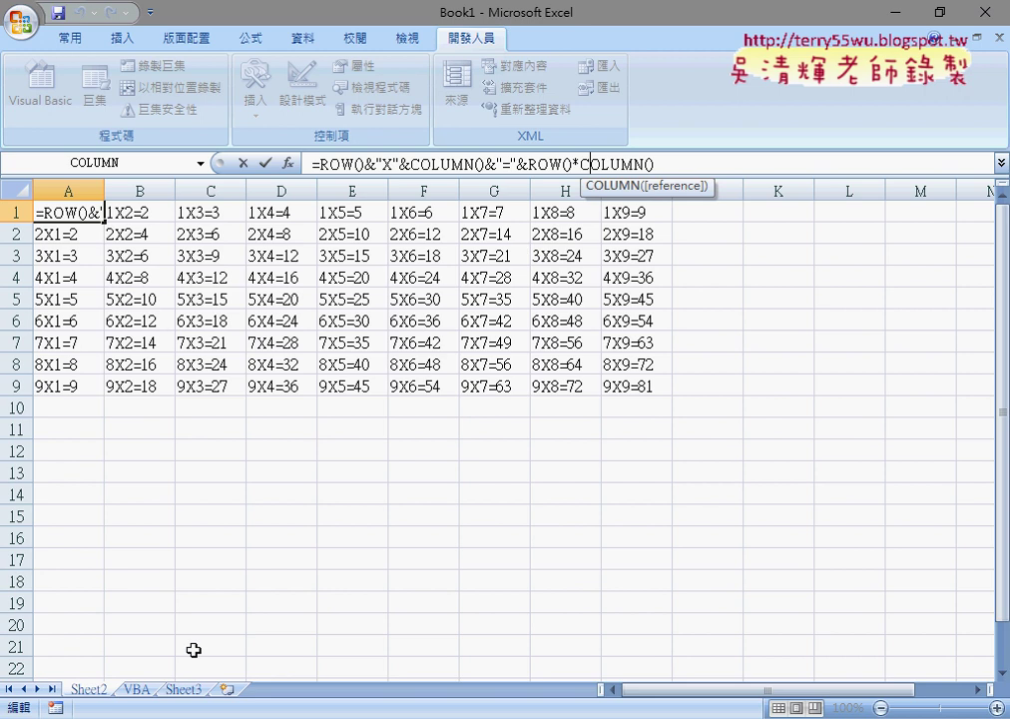
pyautogui.click(122, 688)
# Step: Generate then clear the VBA sheet's table with its buttons, and return to Sheet2
pyautogui.click(860, 239)
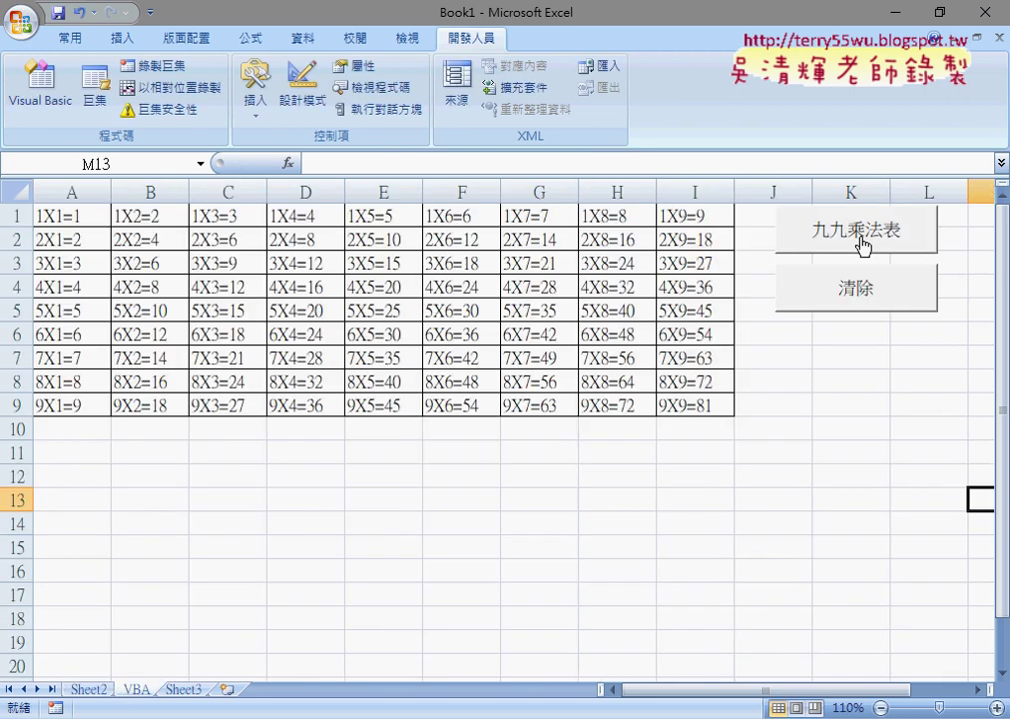
pyautogui.click(794, 289)
pyautogui.click(88, 690)
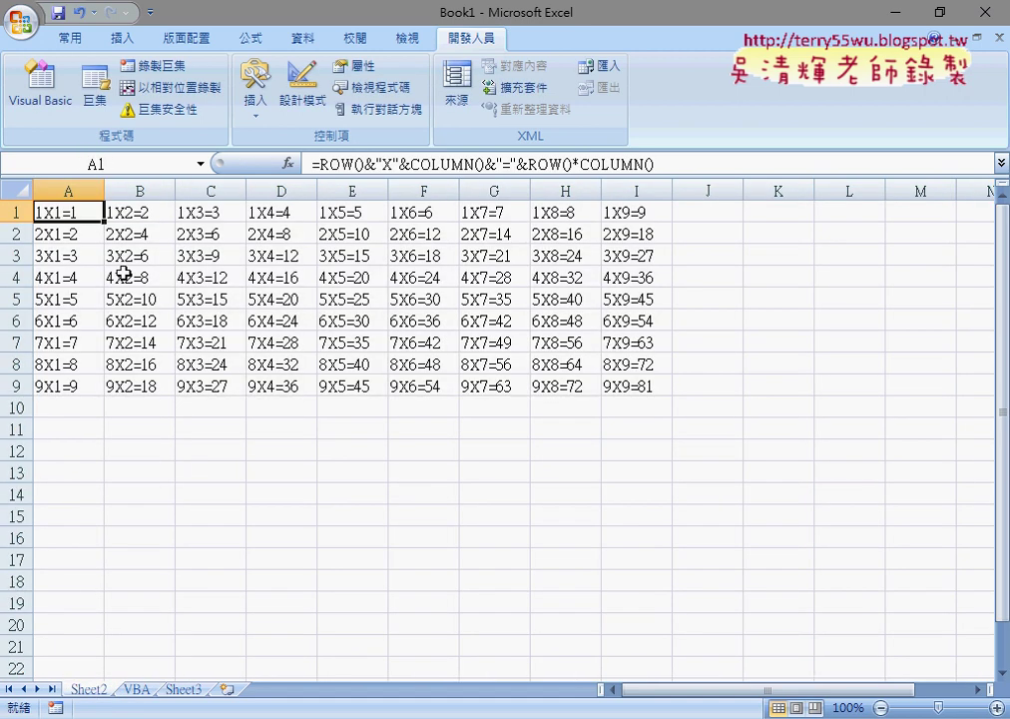